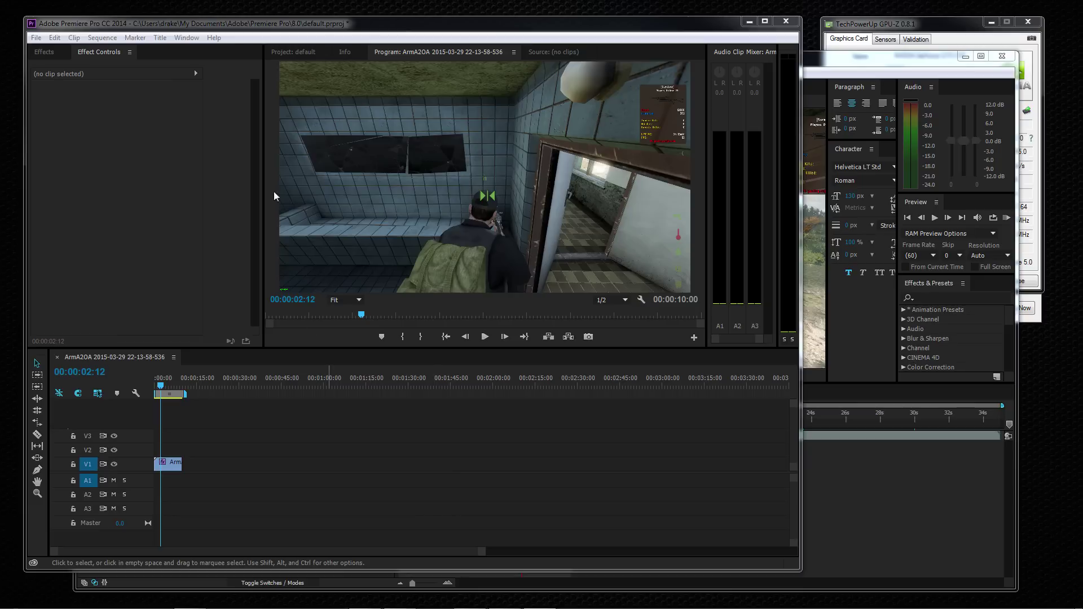
# View the version information of Premiere Pro and close it
pyautogui.click(217, 40)
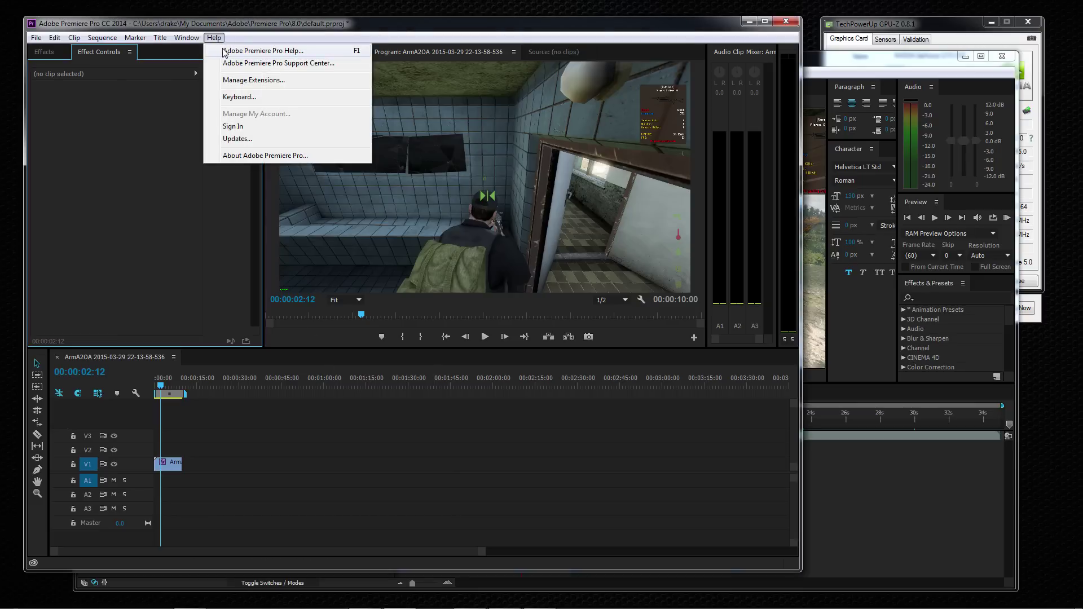
pyautogui.click(243, 158)
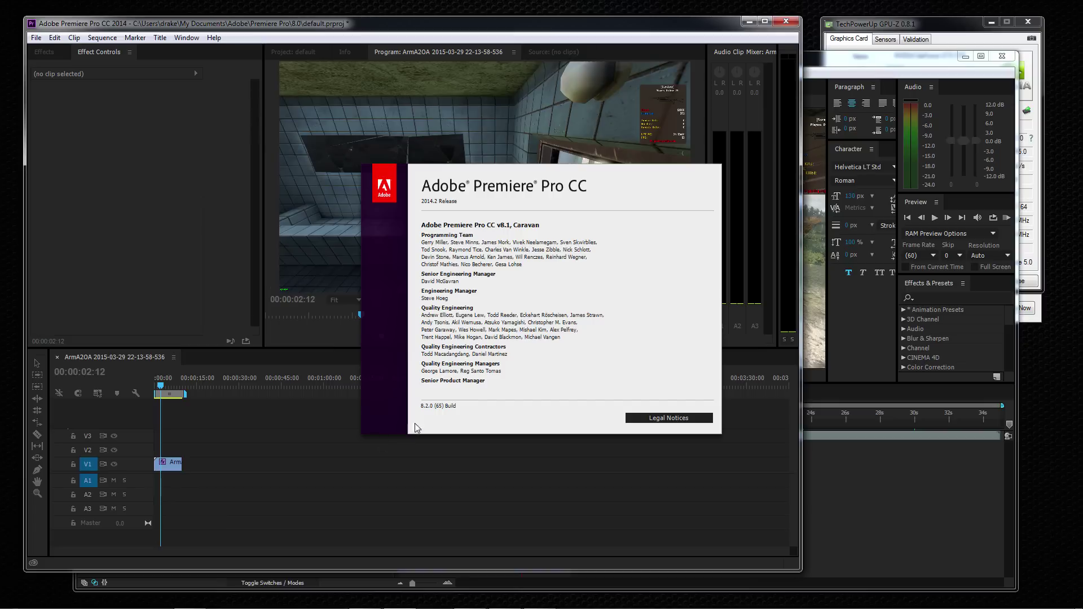
pyautogui.click(434, 423)
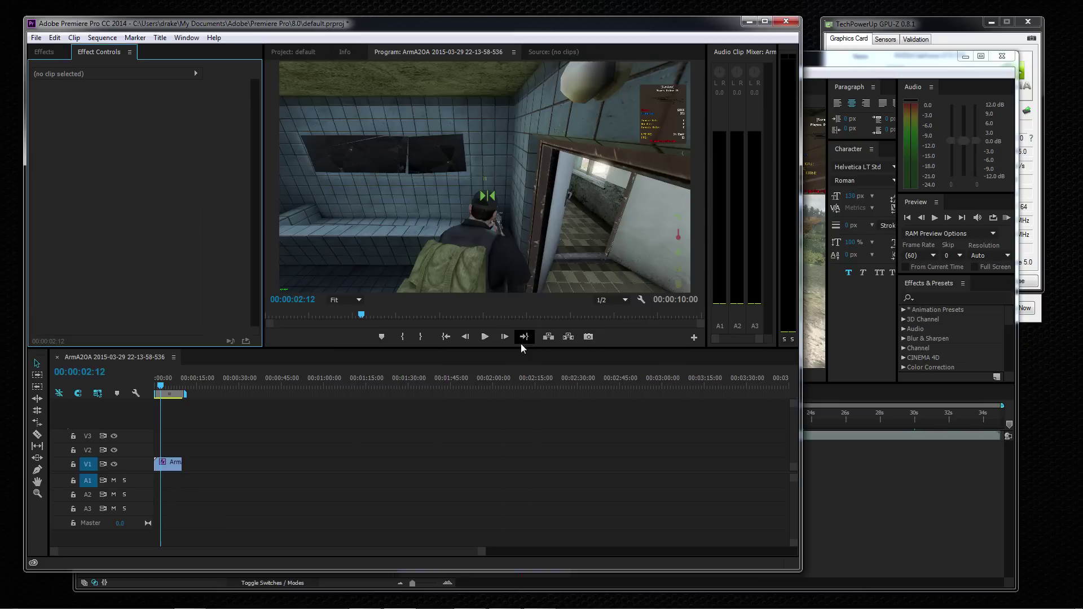
# Switch to After Effects, view its version information and close it
pyautogui.click(834, 462)
pyautogui.click(314, 73)
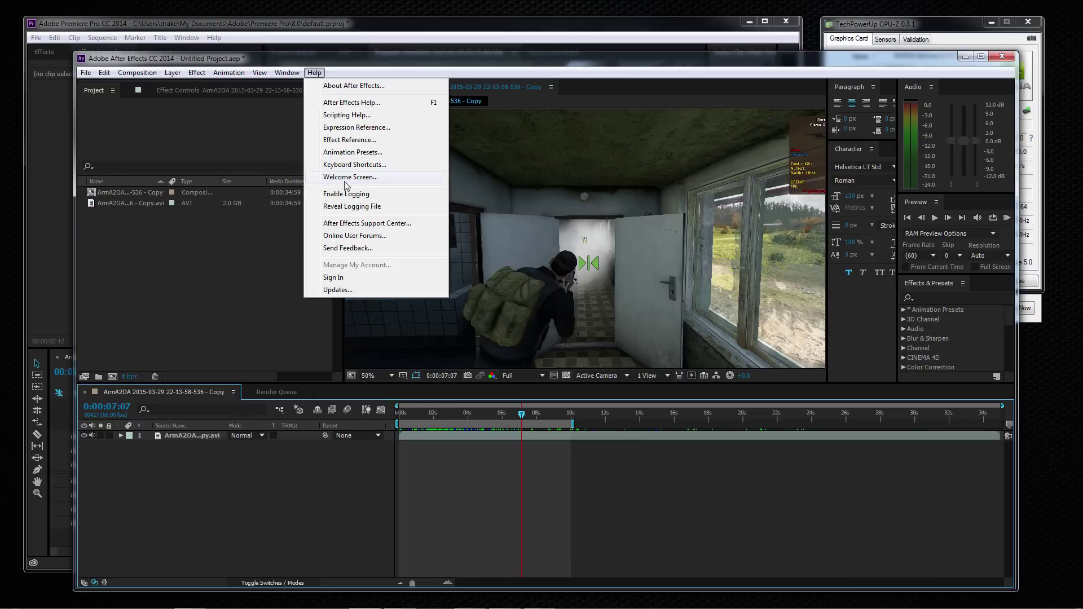
pyautogui.click(339, 86)
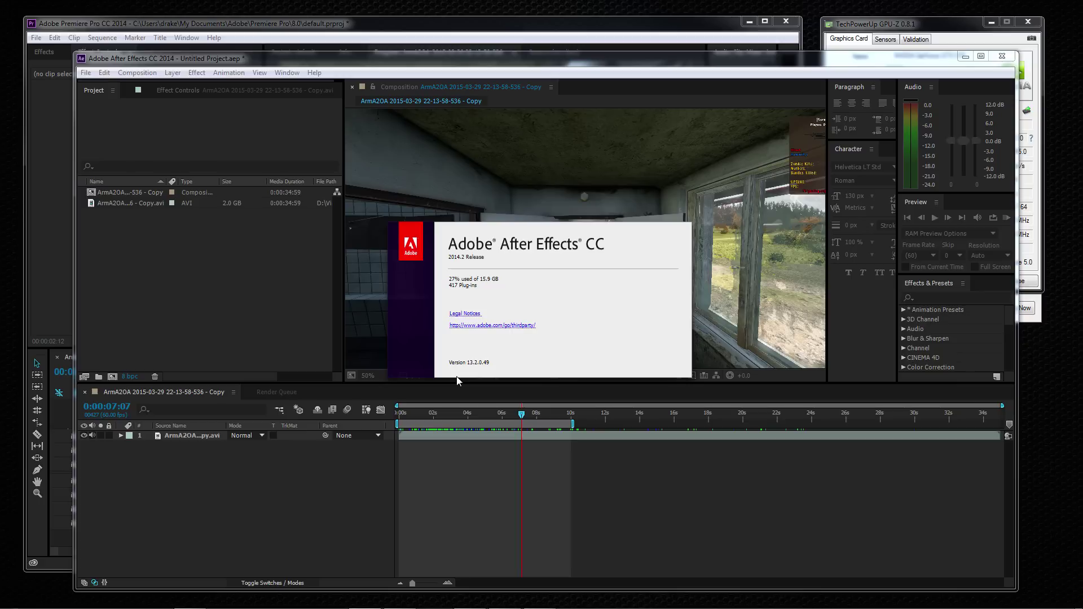
pyautogui.click(567, 339)
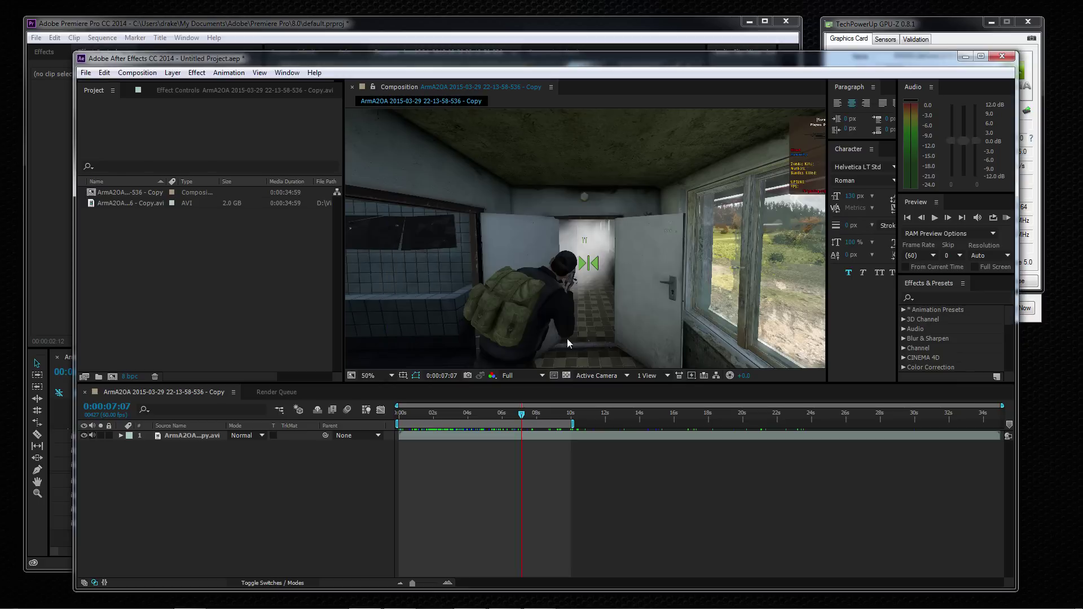
# Switch back to Premiere Pro and move the sequence playhead to 00:00:05:00
pyautogui.click(53, 211)
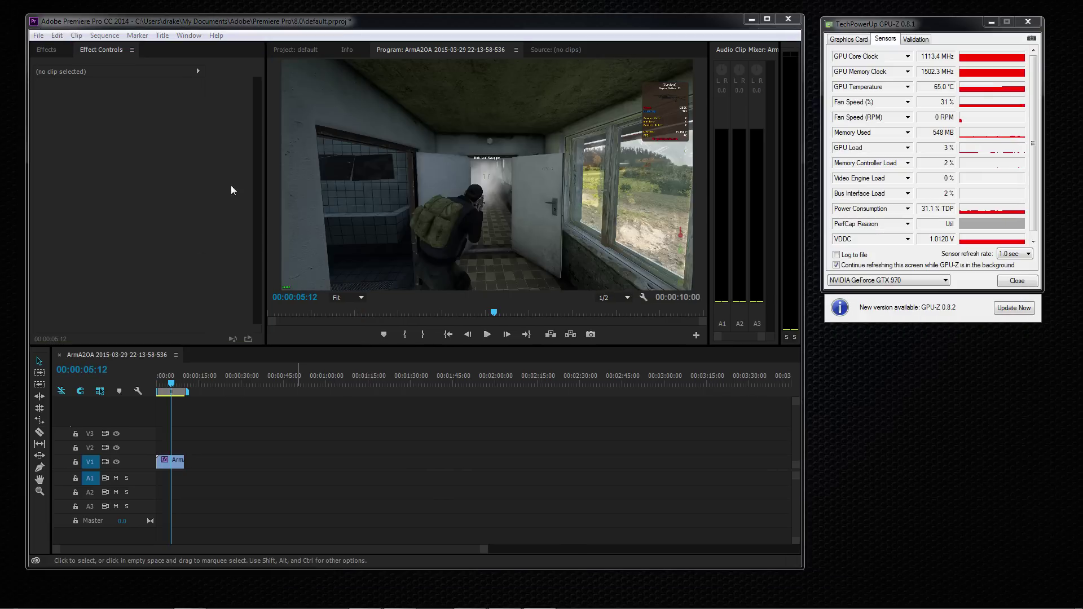
pyautogui.click(217, 35)
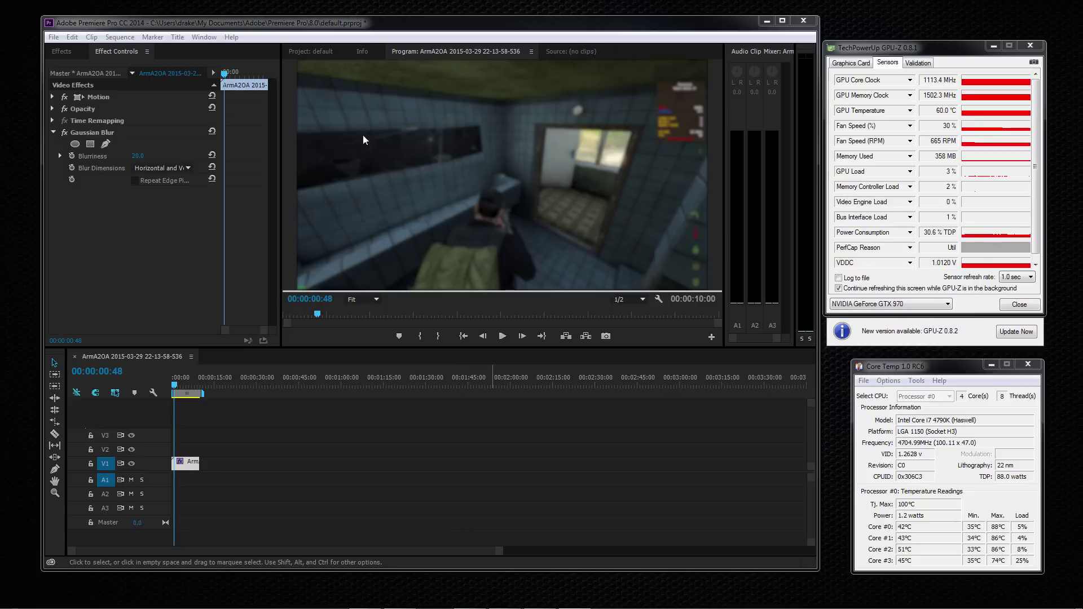
pyautogui.moveTo(355, 31); pyautogui.dragTo(342, 27)
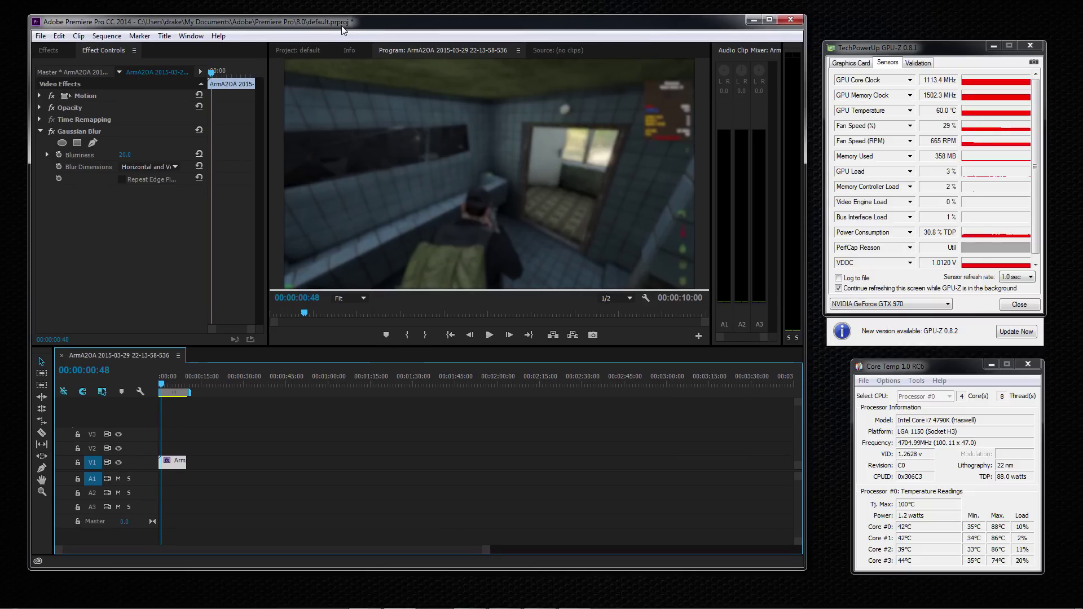
pyautogui.click(169, 385)
pyautogui.moveTo(168, 386); pyautogui.dragTo(173, 387)
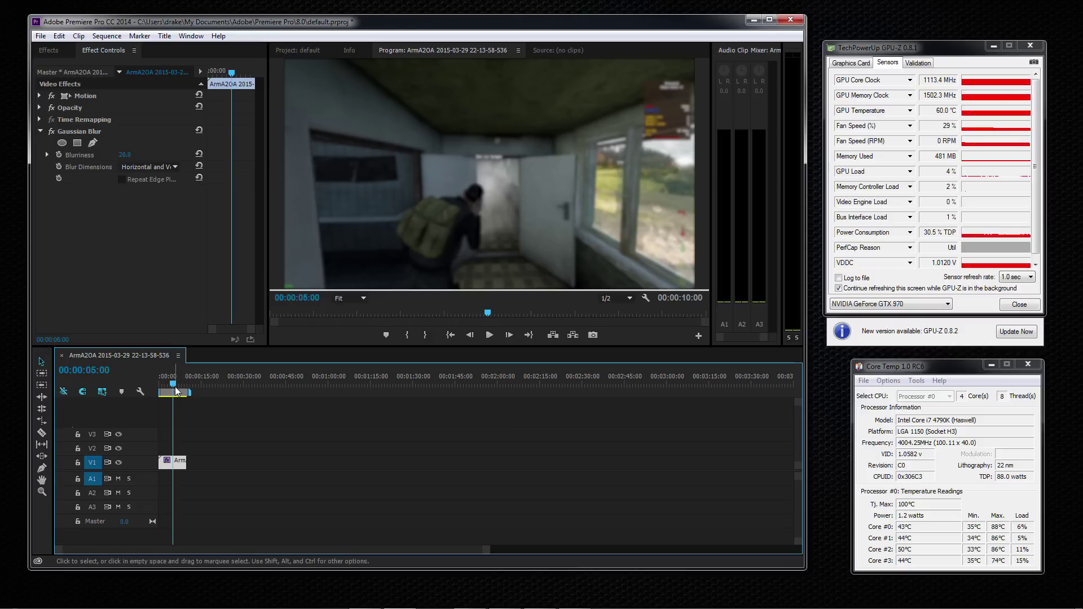
# Set the project's video renderer to Mercury Playback Engine Software Only in the general project settings
pyautogui.click(40, 38)
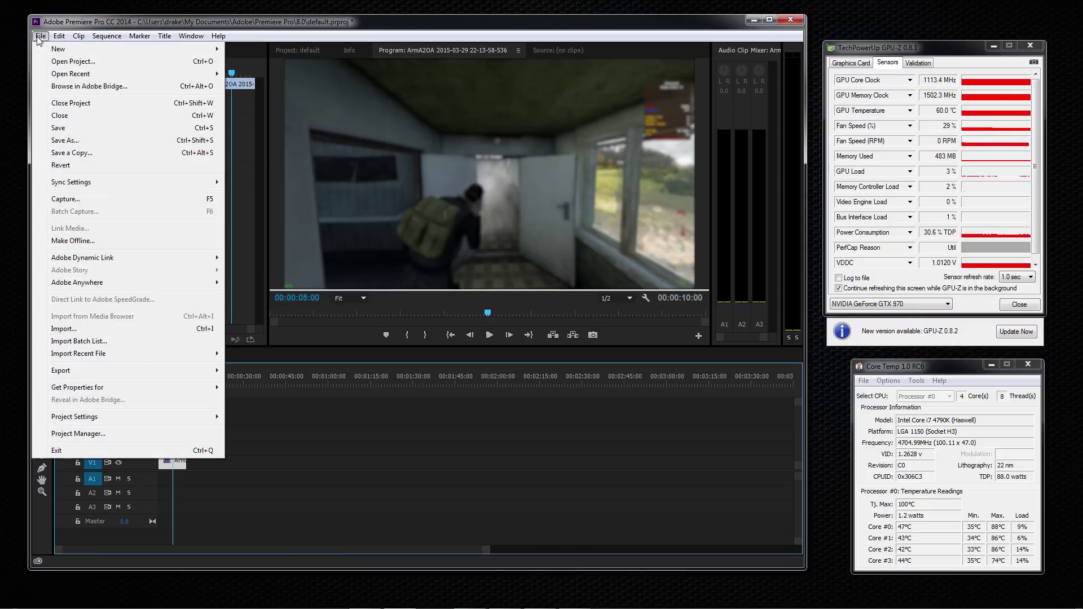
pyautogui.moveTo(92, 423)
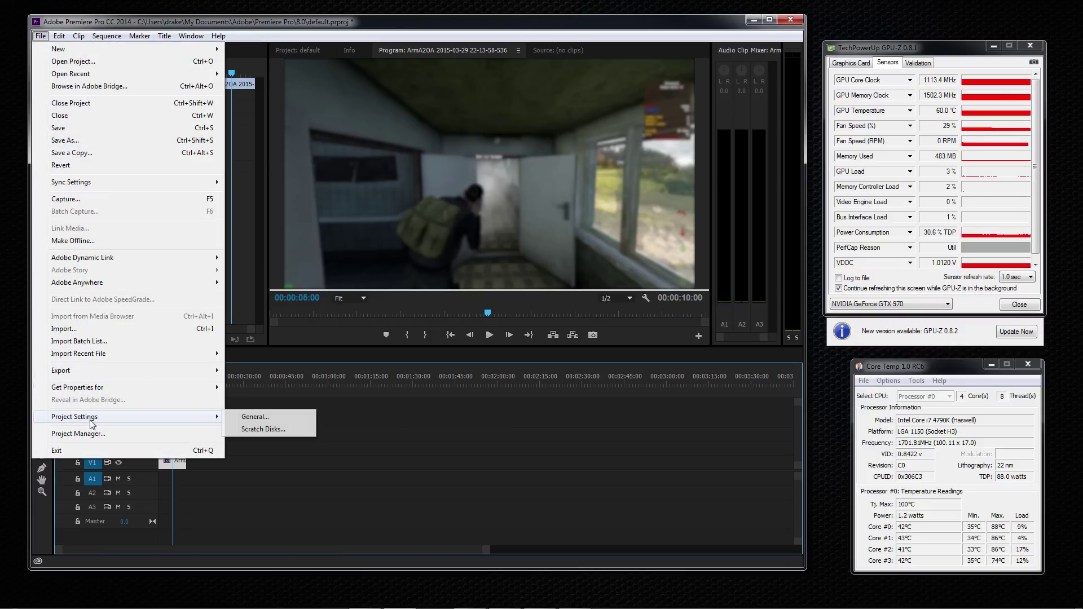
pyautogui.click(251, 417)
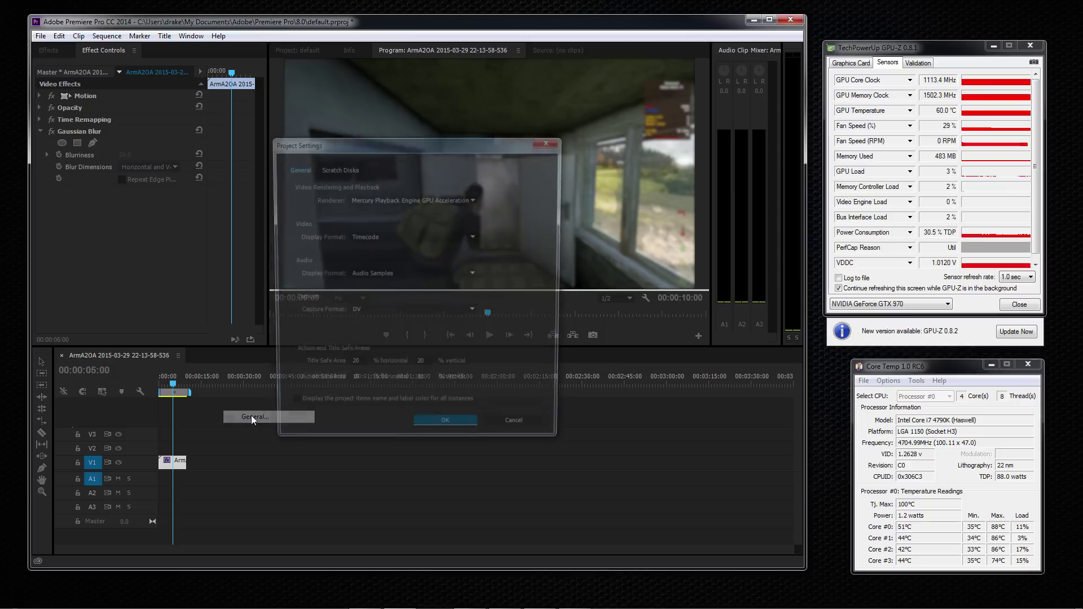
pyautogui.click(422, 201)
pyautogui.click(424, 226)
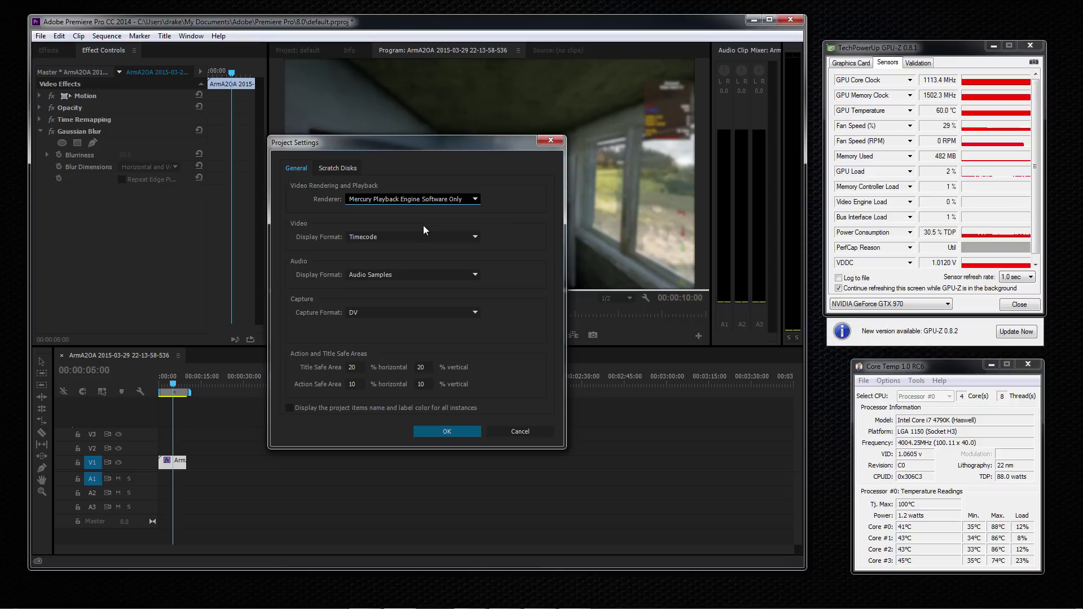
pyautogui.moveTo(404, 147); pyautogui.dragTo(422, 101)
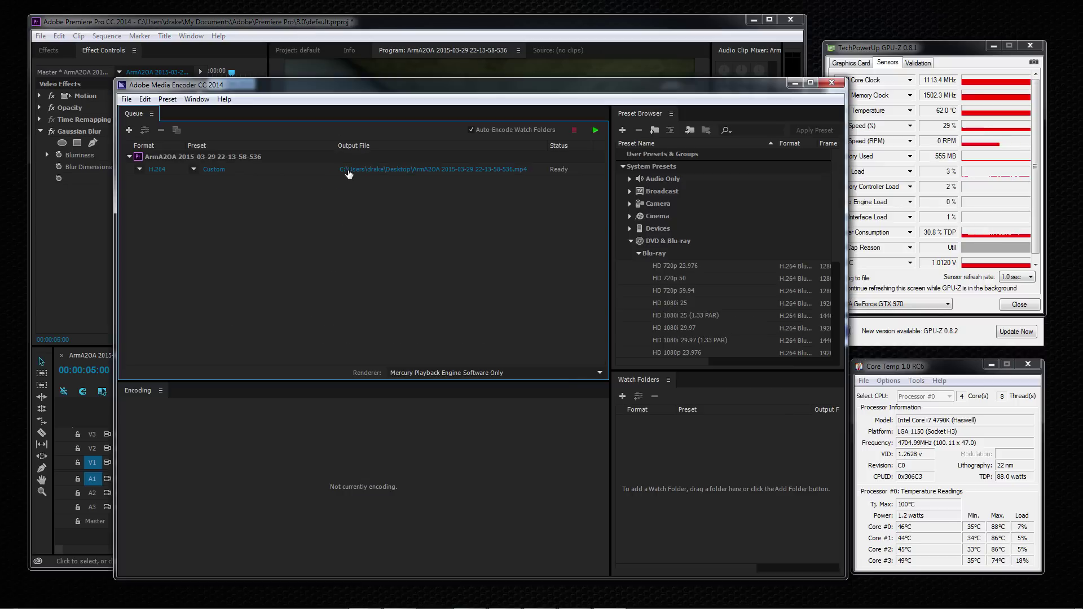
# Set the queued H.264 export's output file to "cpu test 1" on the Desktop and start encoding the queue
pyautogui.click(349, 170)
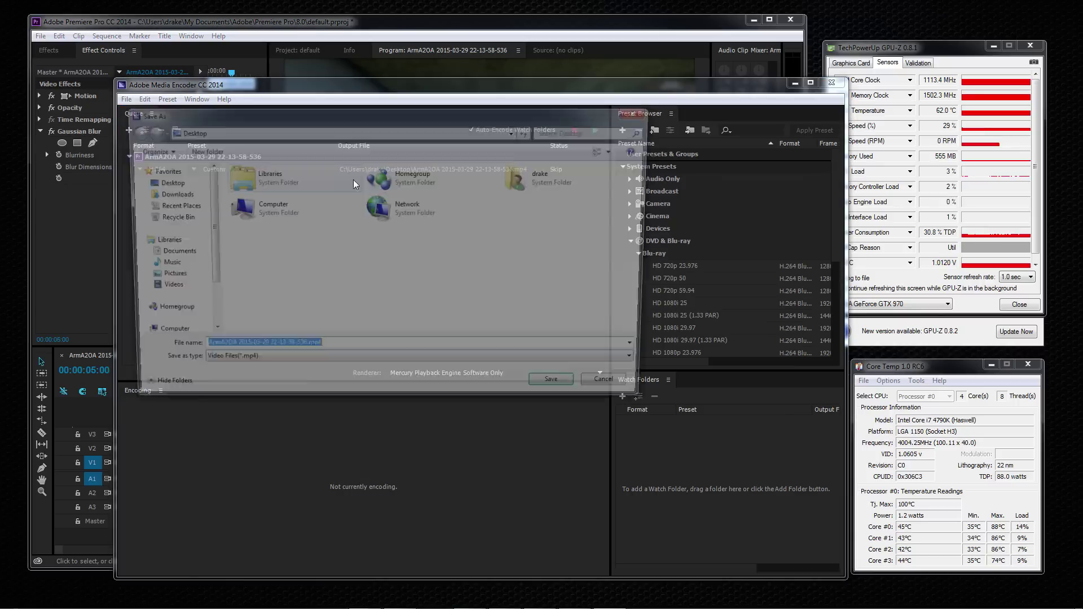
pyautogui.click(164, 188)
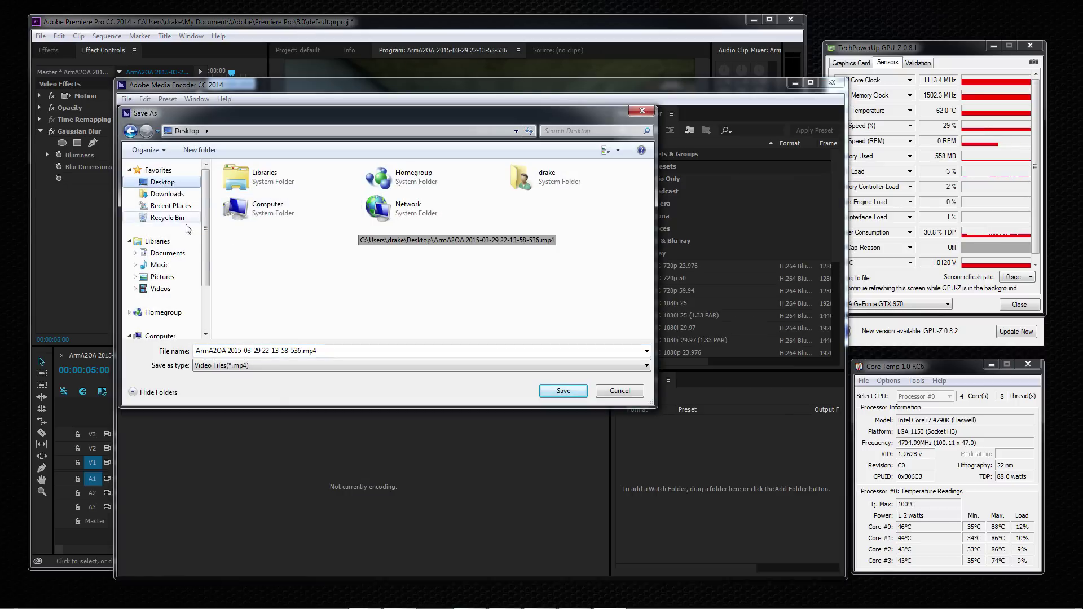
pyautogui.click(273, 350)
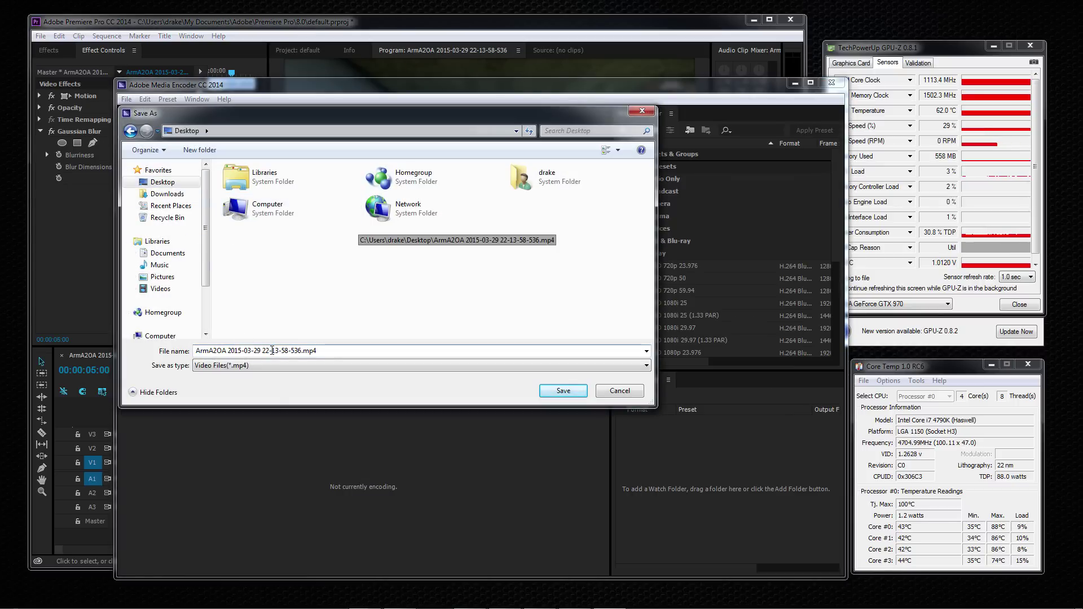
pyautogui.hotkey('ctrl', 'a')
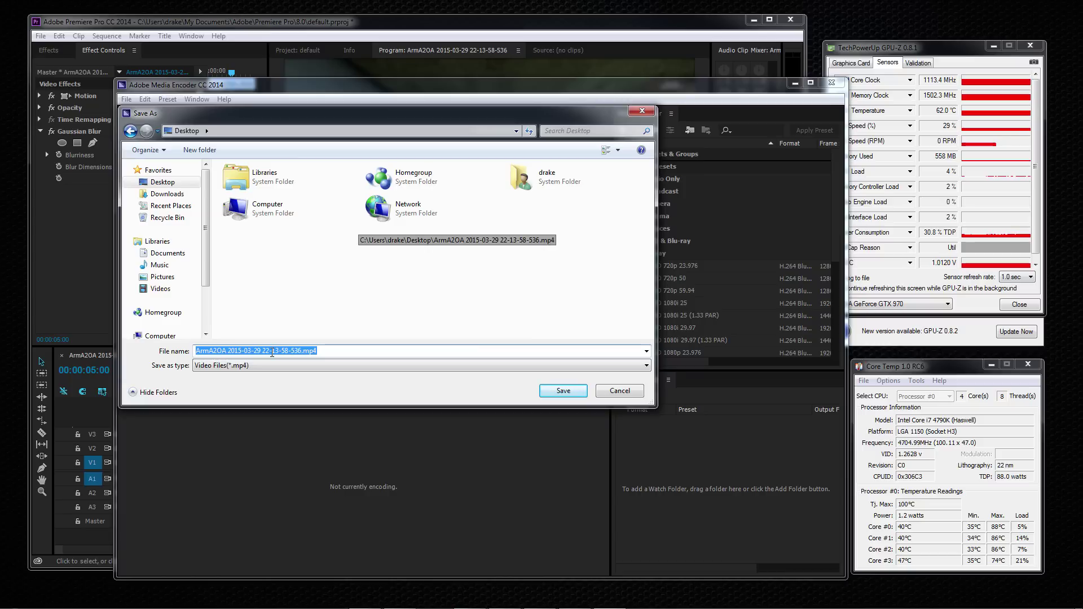
pyautogui.write('cpu test 1')
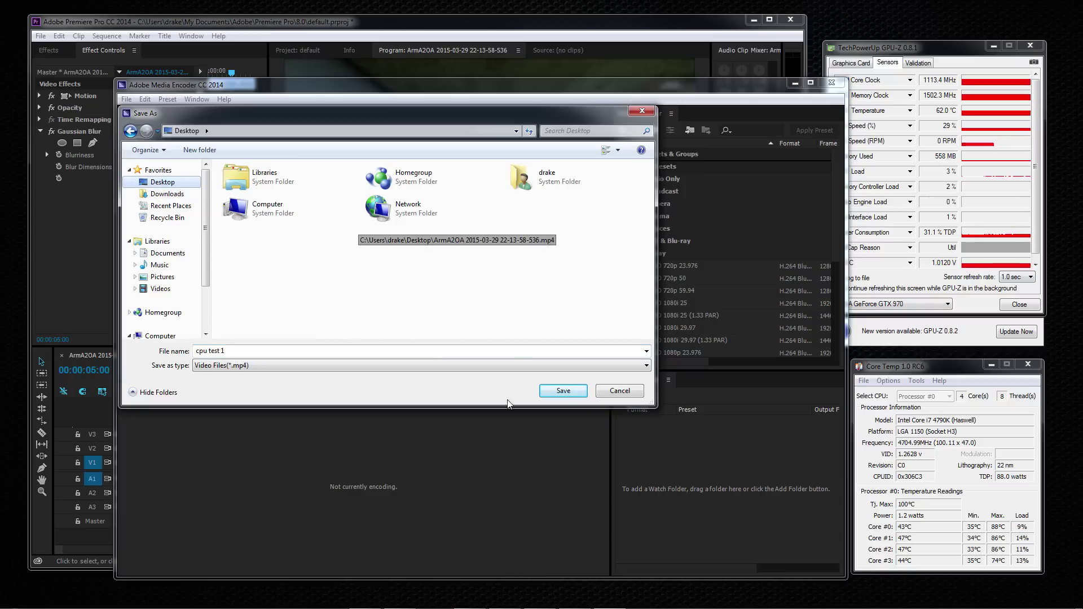
pyautogui.click(563, 392)
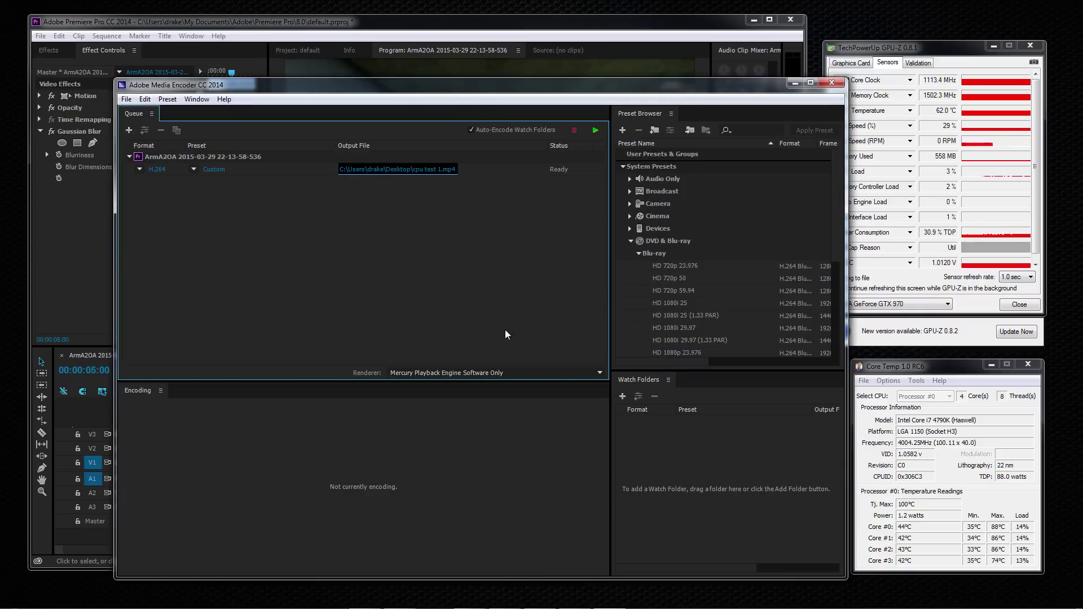
pyautogui.click(592, 133)
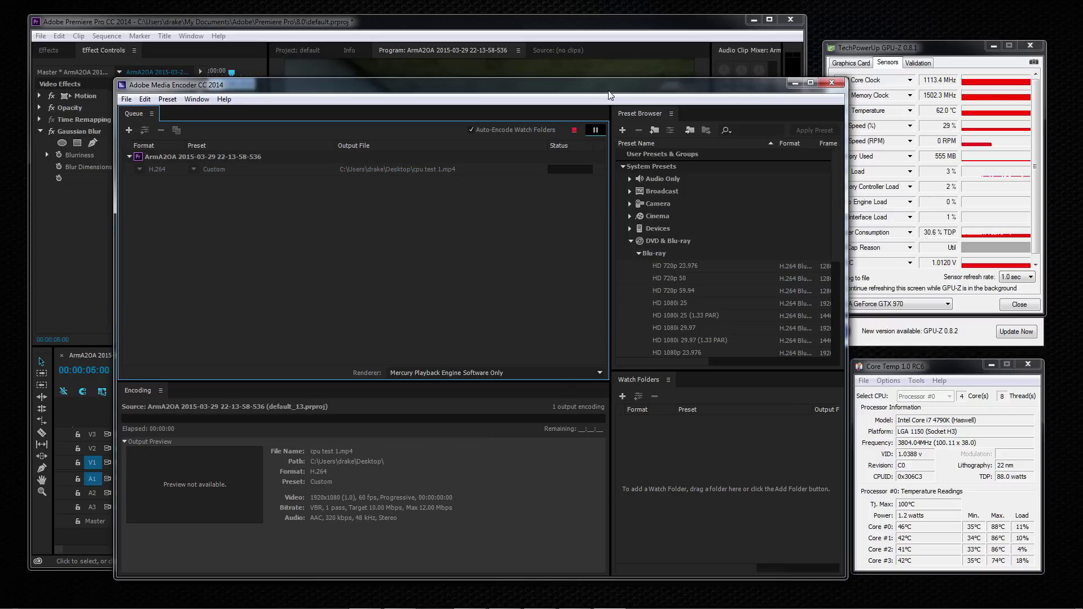
pyautogui.moveTo(608, 93); pyautogui.dragTo(556, 74)
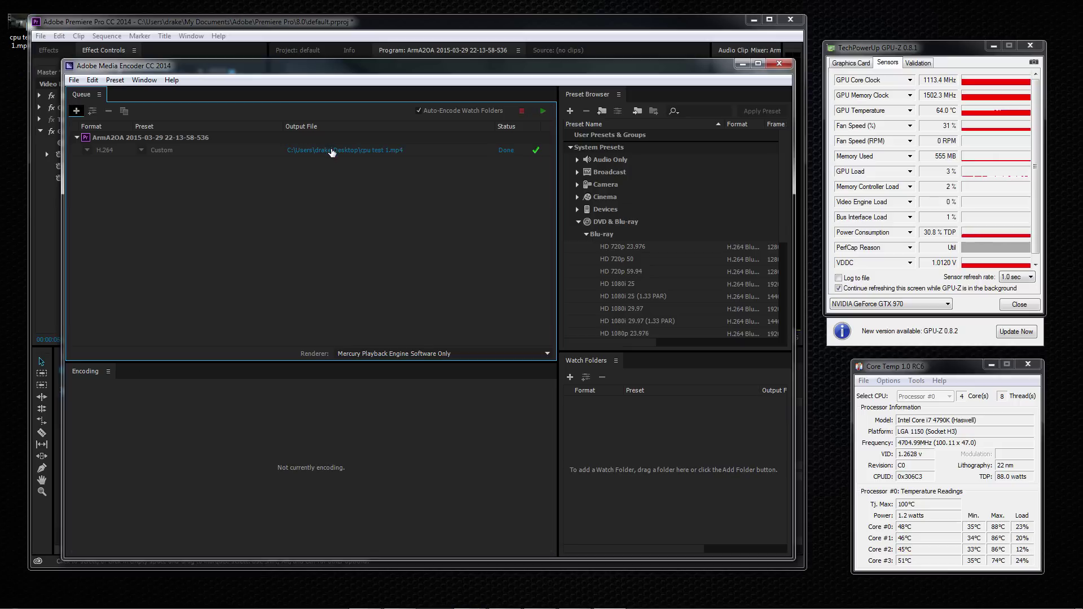
# Open the encoding log of the finished export and check the encoding time of the latest cpu test 1.mp4 entry
pyautogui.click(507, 151)
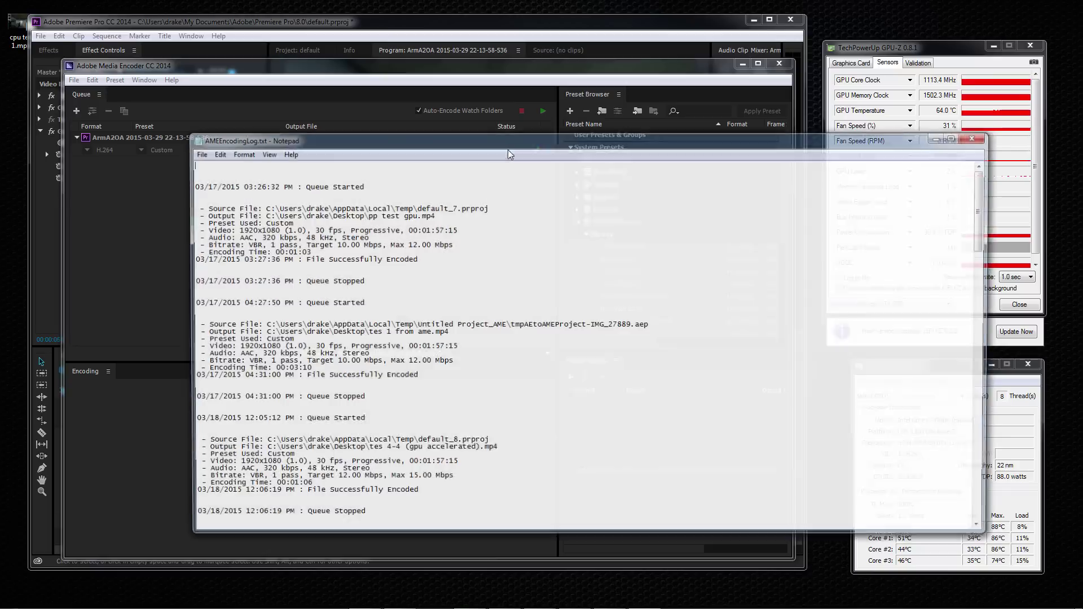
pyautogui.scroll(-10, 464, 439)
pyautogui.scroll(-20, 463, 439)
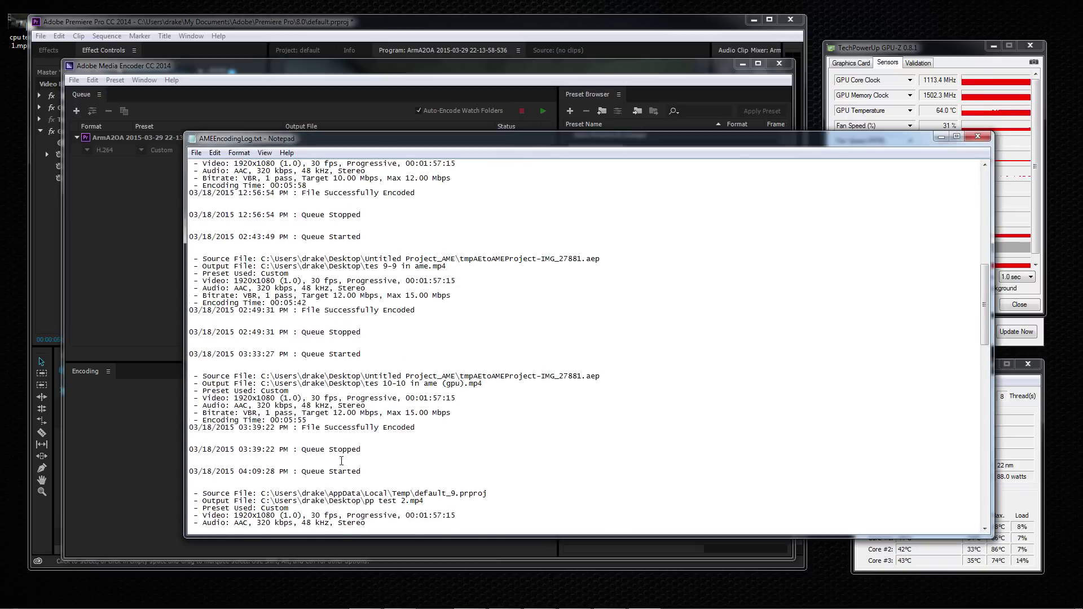
pyautogui.scroll(-3, 344, 461)
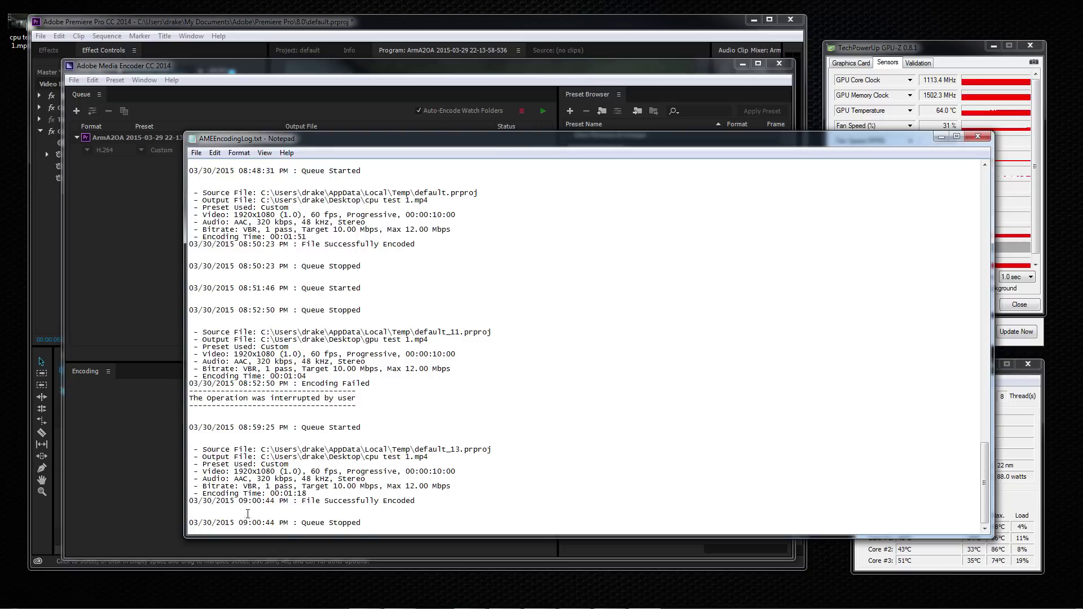
pyautogui.moveTo(311, 493); pyautogui.dragTo(271, 493)
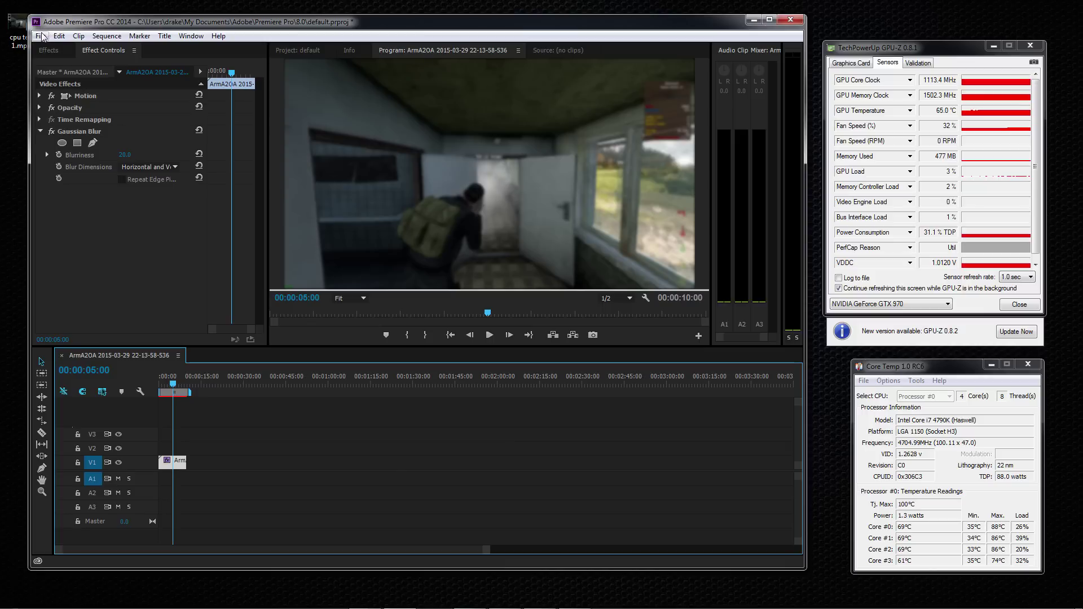
pyautogui.click(40, 36)
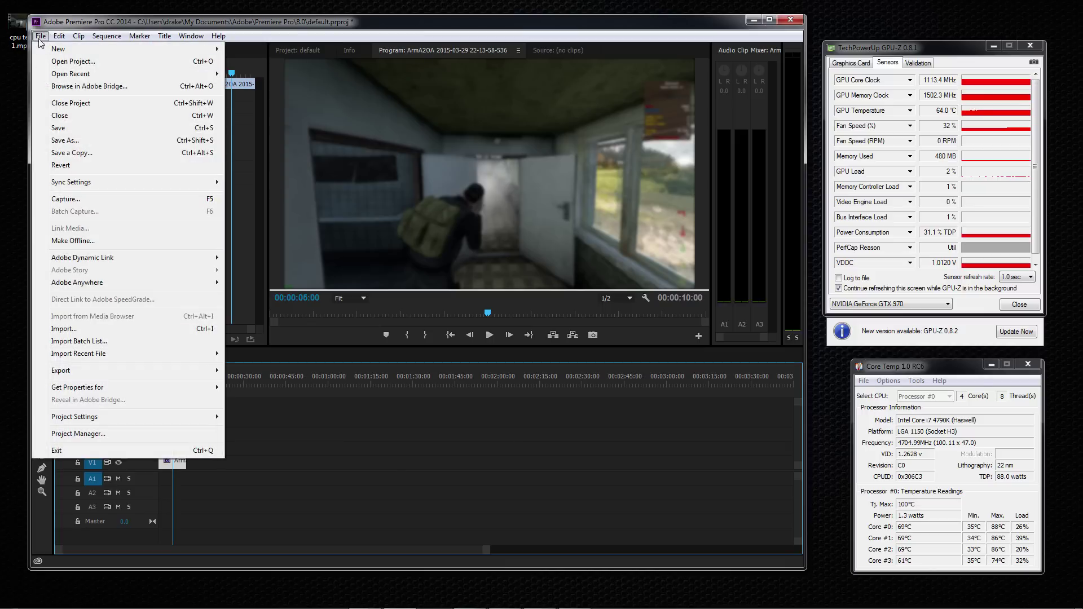
pyautogui.moveTo(76, 370)
pyautogui.click(266, 375)
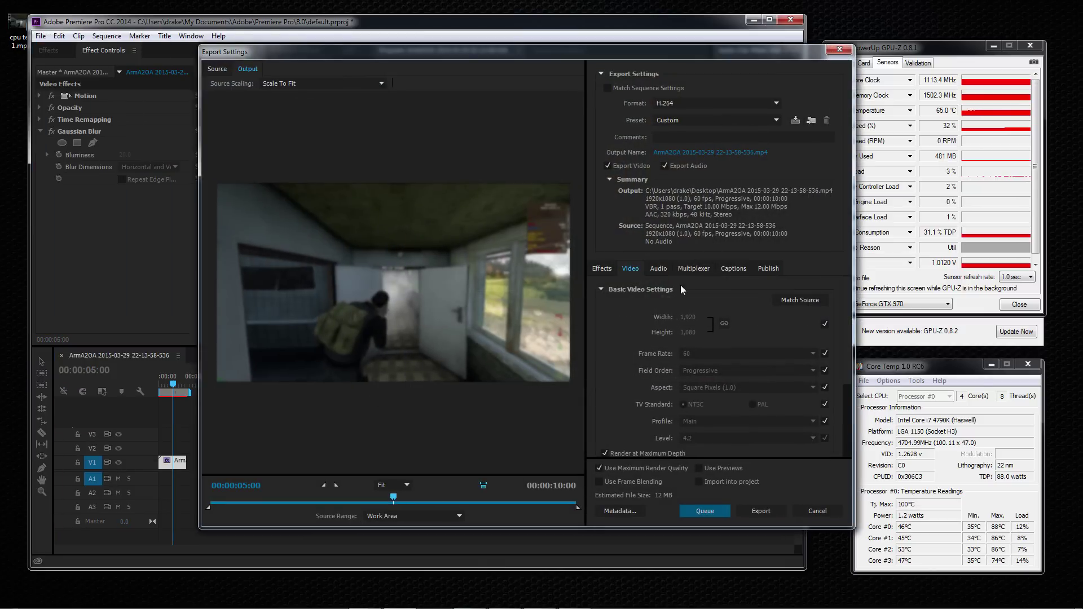
pyautogui.click(817, 510)
# Switch the project's video renderer to Mercury Playback Engine GPU Acceleration (CUDA) and apply the project settings
pyautogui.click(41, 35)
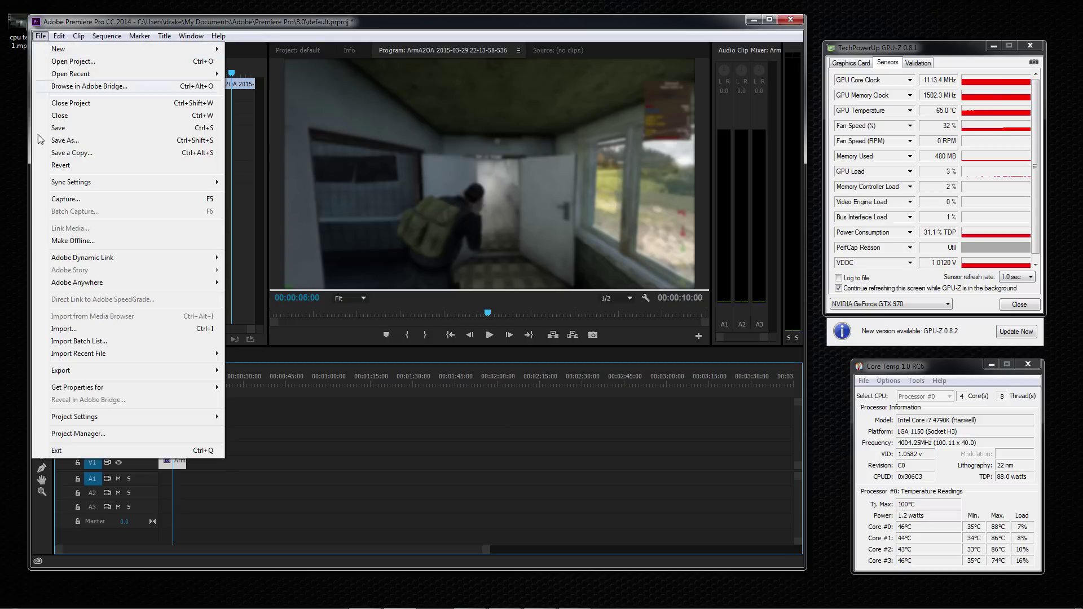
pyautogui.moveTo(75, 416)
pyautogui.click(257, 417)
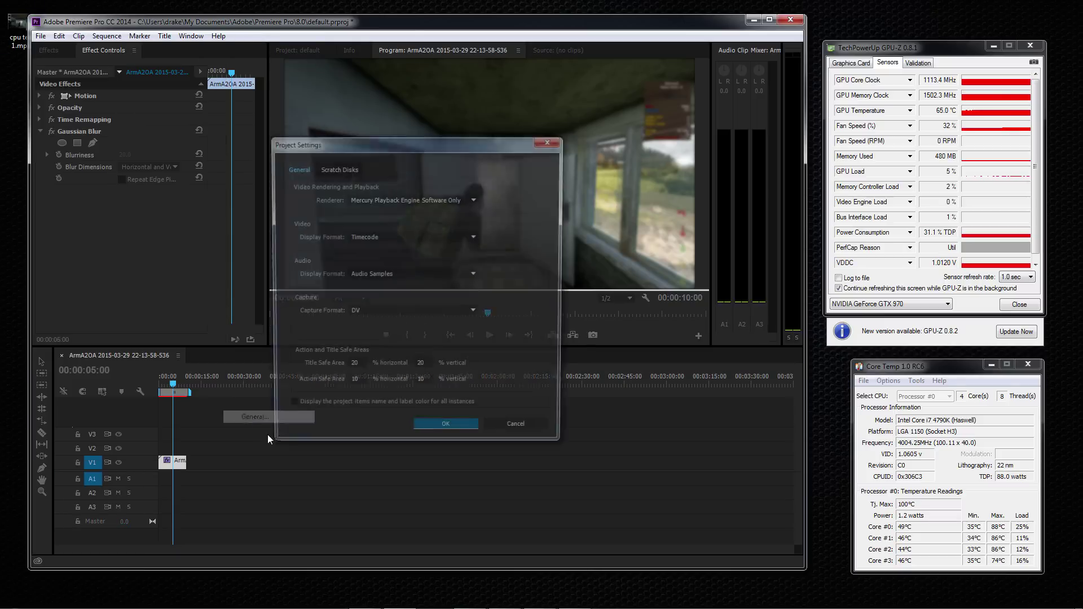
pyautogui.click(338, 168)
pyautogui.click(299, 168)
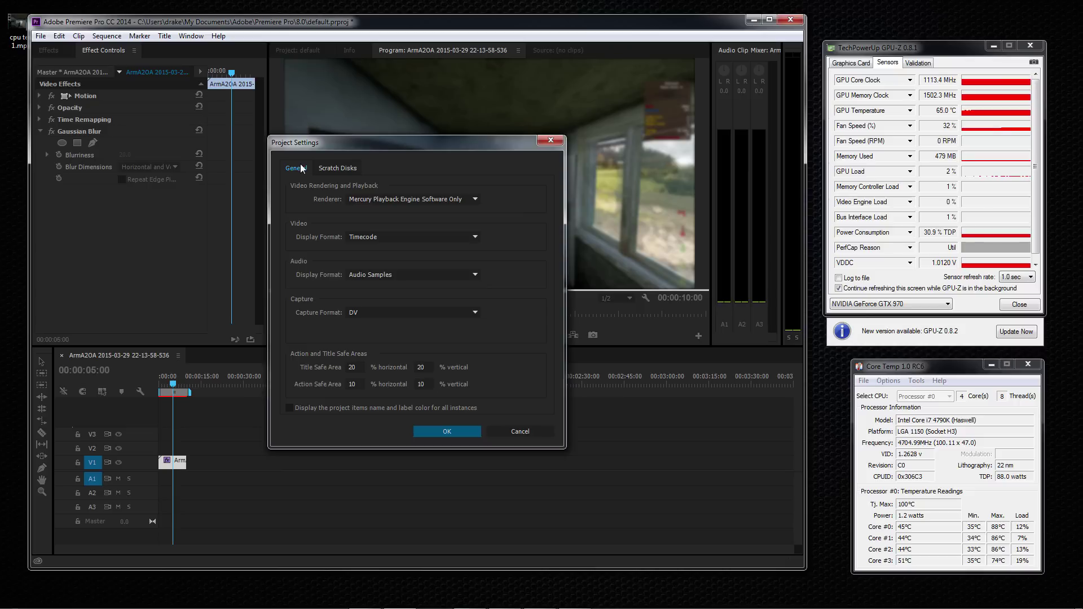
pyautogui.click(439, 199)
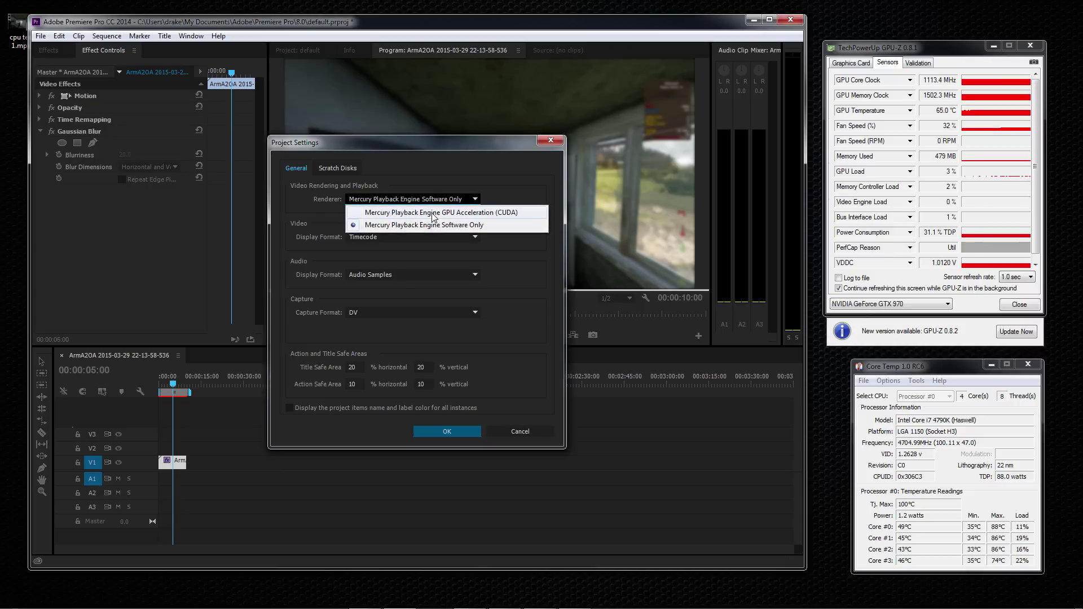
pyautogui.click(434, 213)
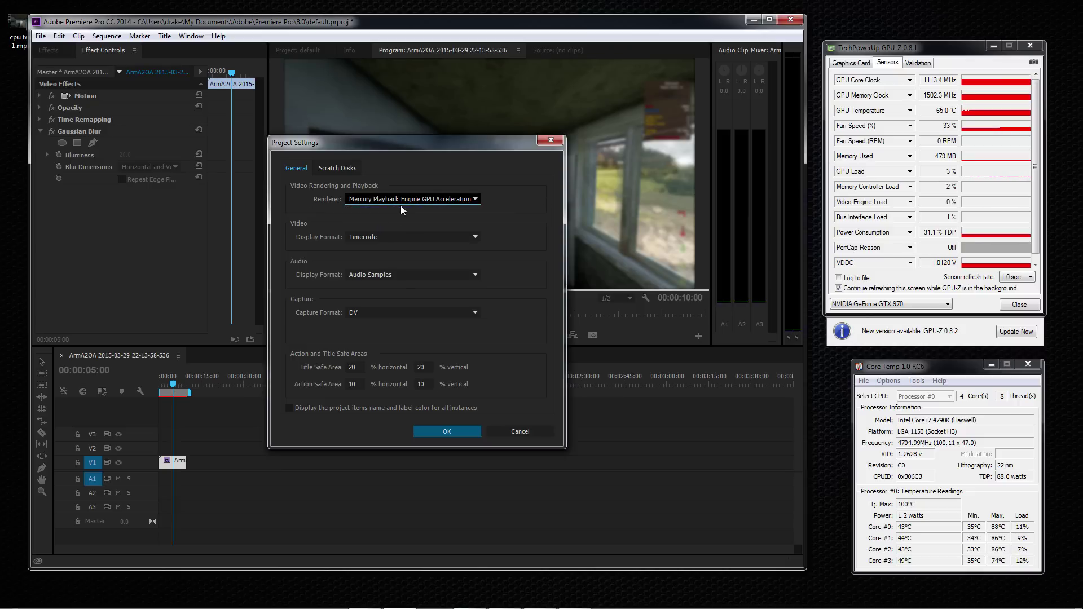
pyautogui.click(458, 435)
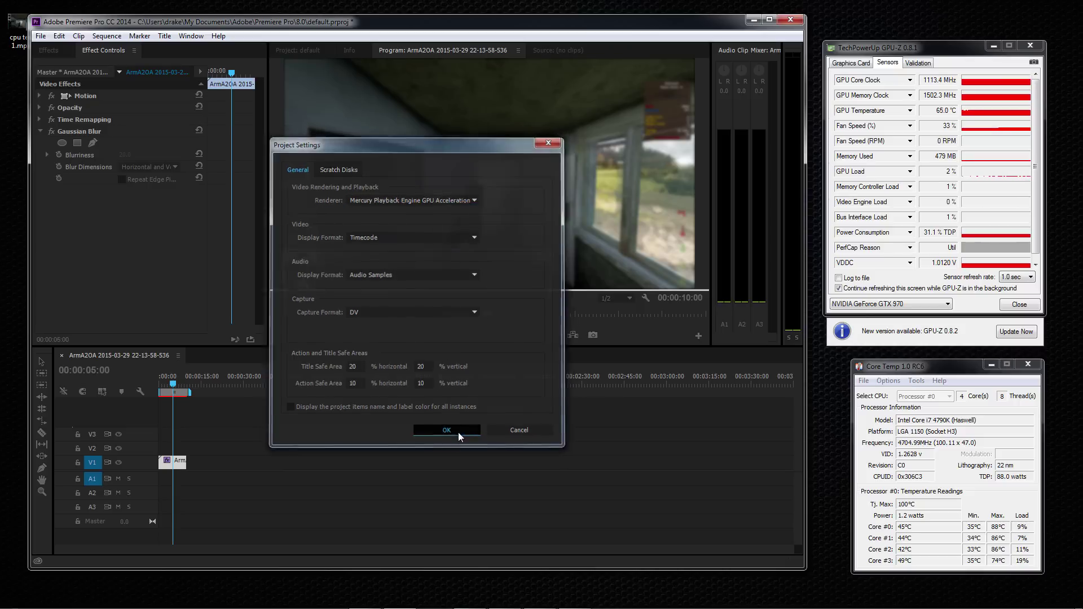
# Set the newly queued H.264 export's output file to "gpu test 1" on the Desktop
pyautogui.click(461, 319)
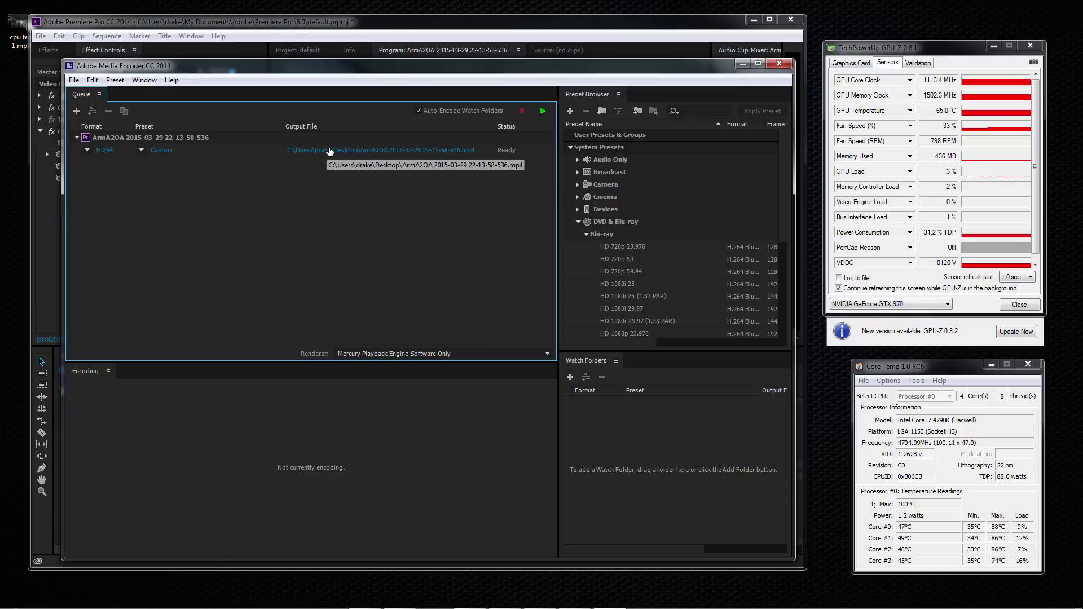
pyautogui.click(330, 151)
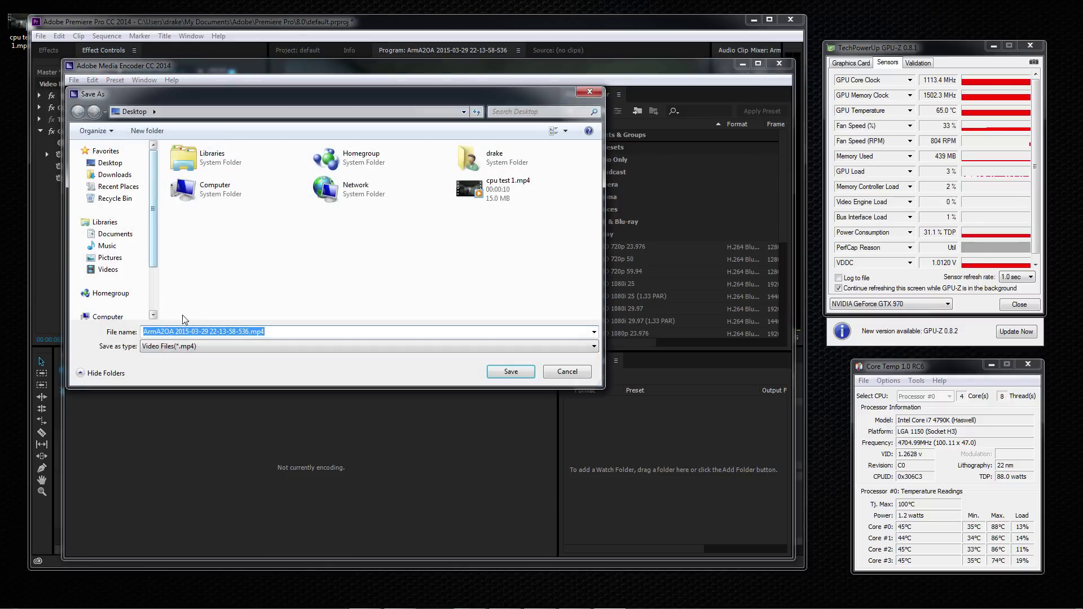
pyautogui.write('gpu ')
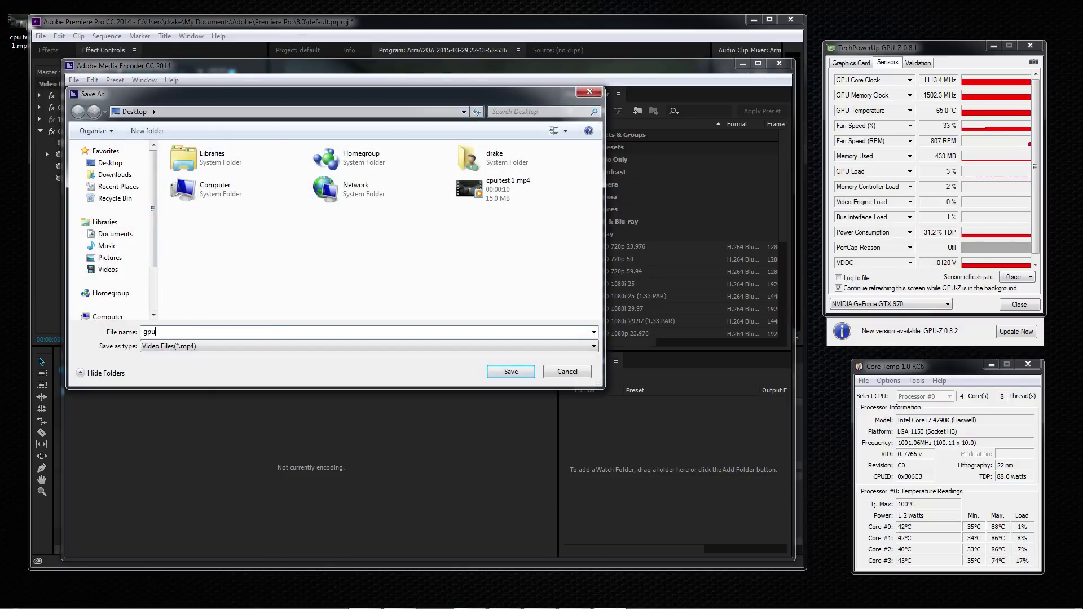
pyautogui.write('test 1')
pyautogui.click(110, 162)
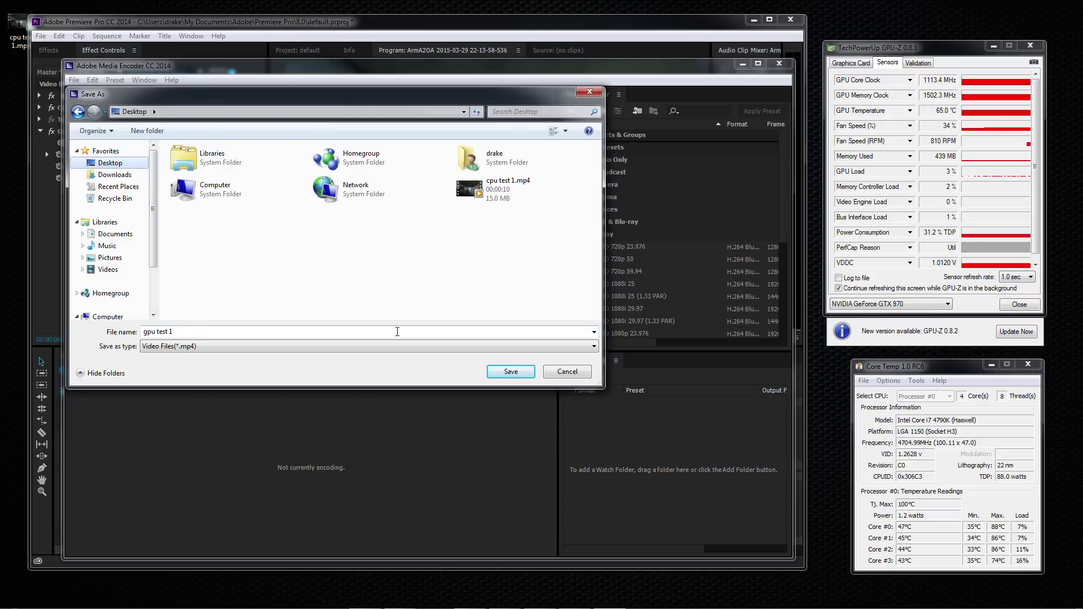
pyautogui.click(511, 372)
# Set the encoder's renderer to Mercury Playback Engine GPU Acceleration (CUDA) and start encoding the queue
pyautogui.click(433, 353)
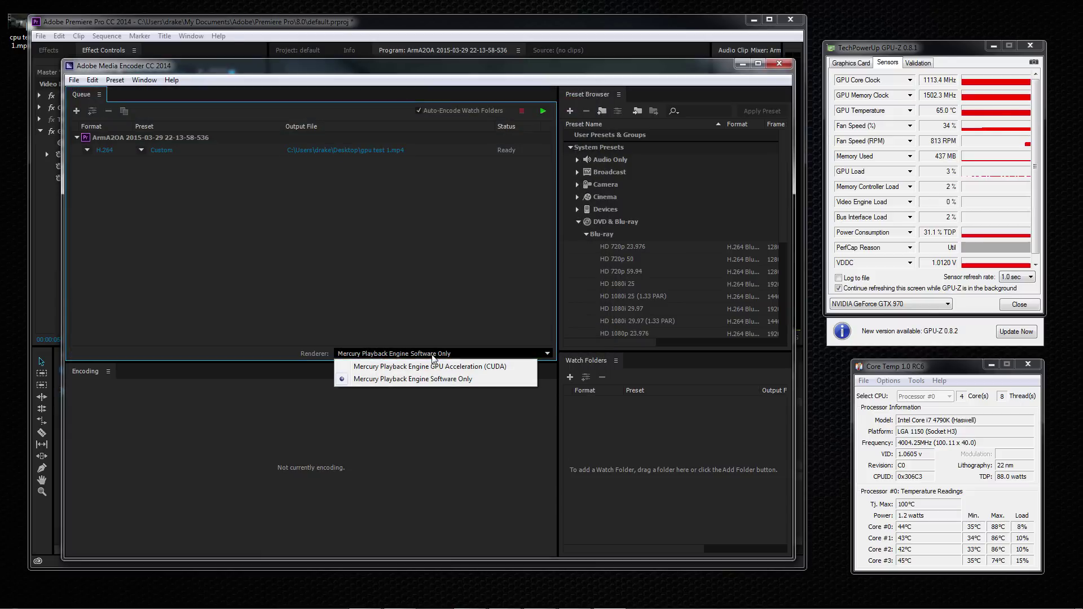
pyautogui.click(436, 367)
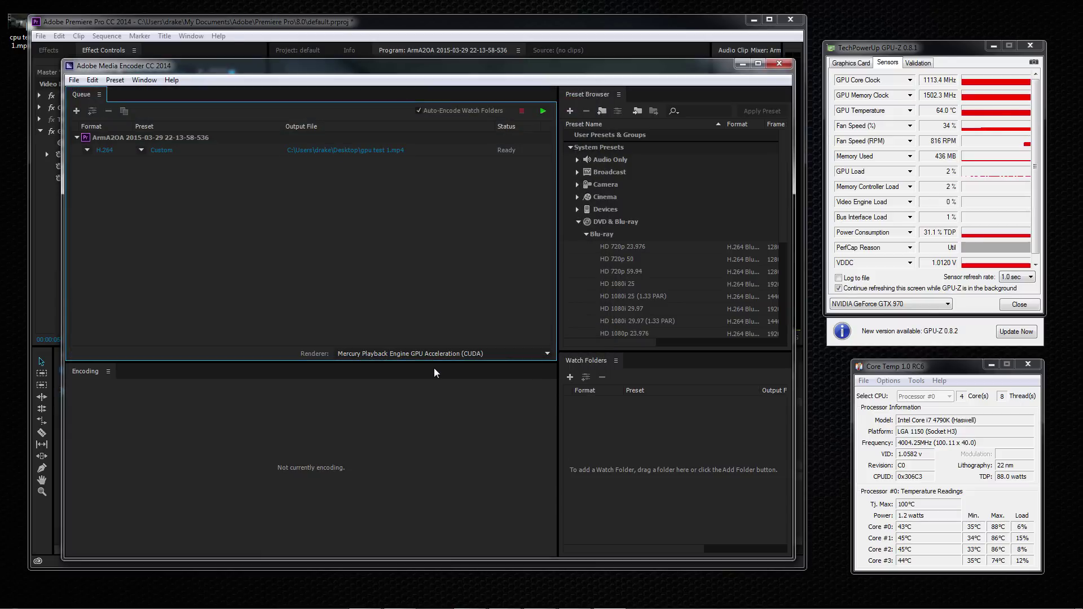
pyautogui.click(542, 112)
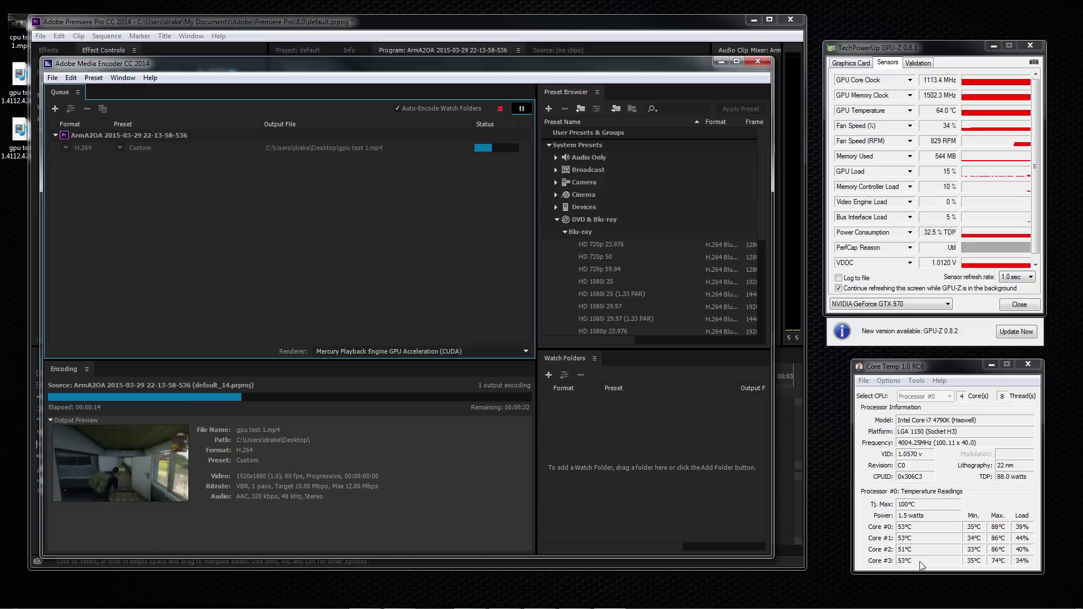
# Check the encoding time of gpu test 1.mp4 in the encoding log, and close the log and the encoder
pyautogui.moveTo(958, 605)
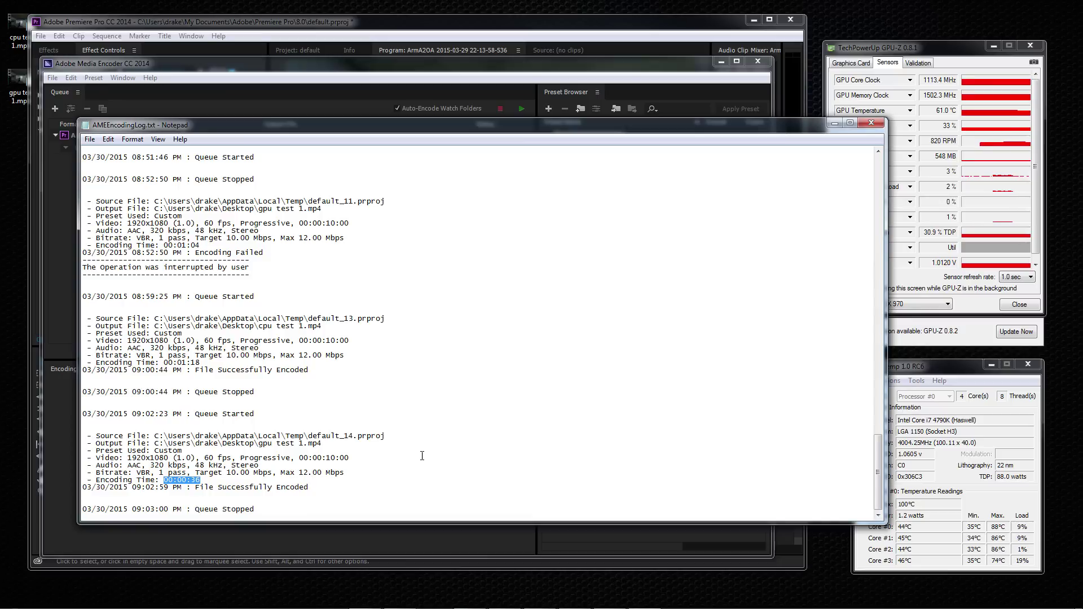
pyautogui.click(871, 122)
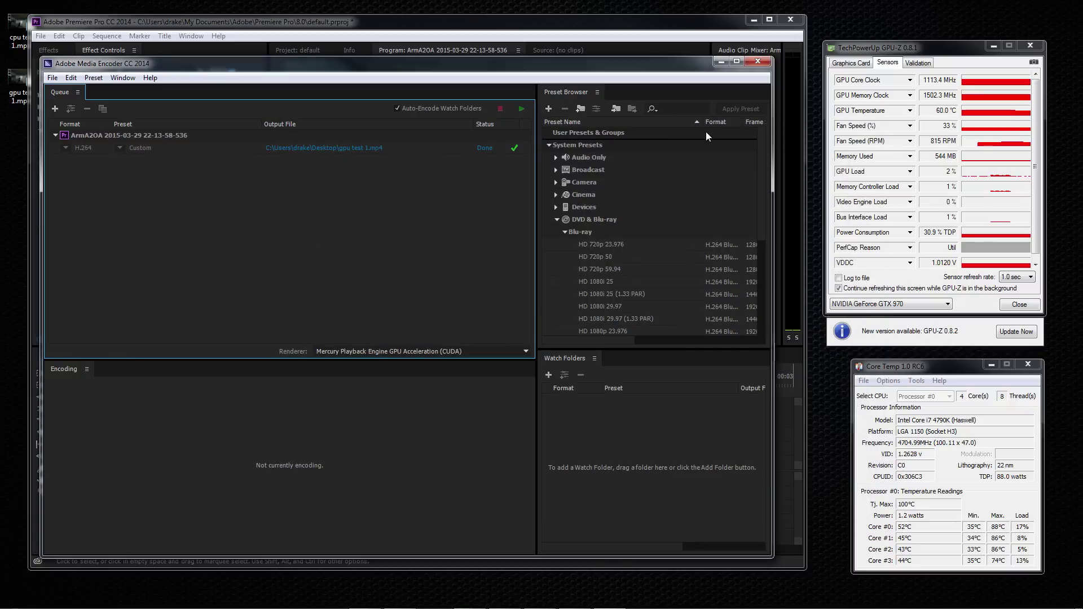
pyautogui.click(756, 62)
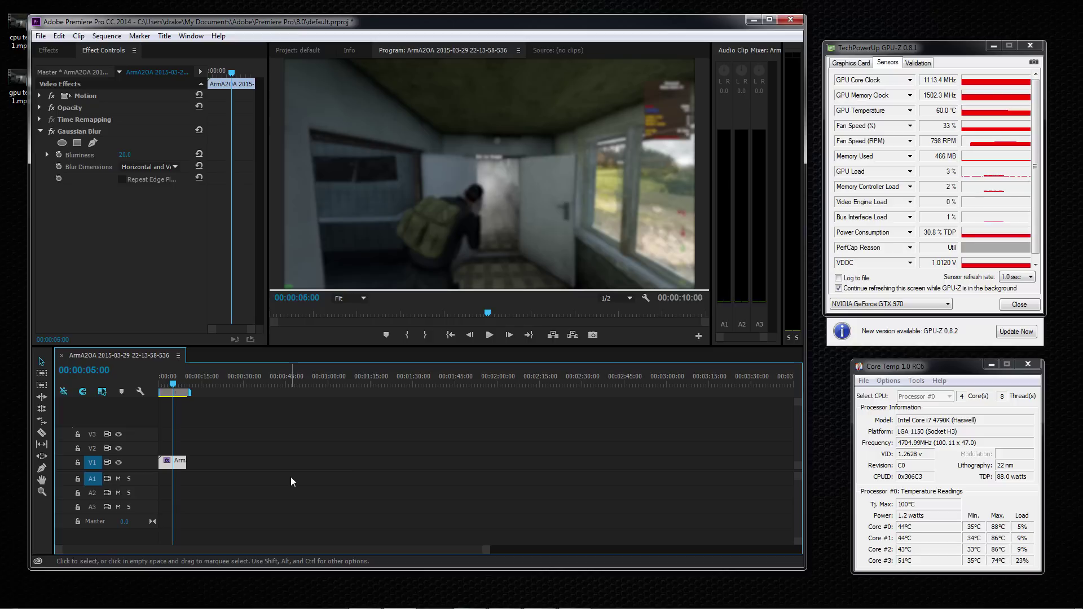
# Open the effects list, toggle the Accelerated Effects filter off and on, and browse the accelerated presets
pyautogui.click(40, 131)
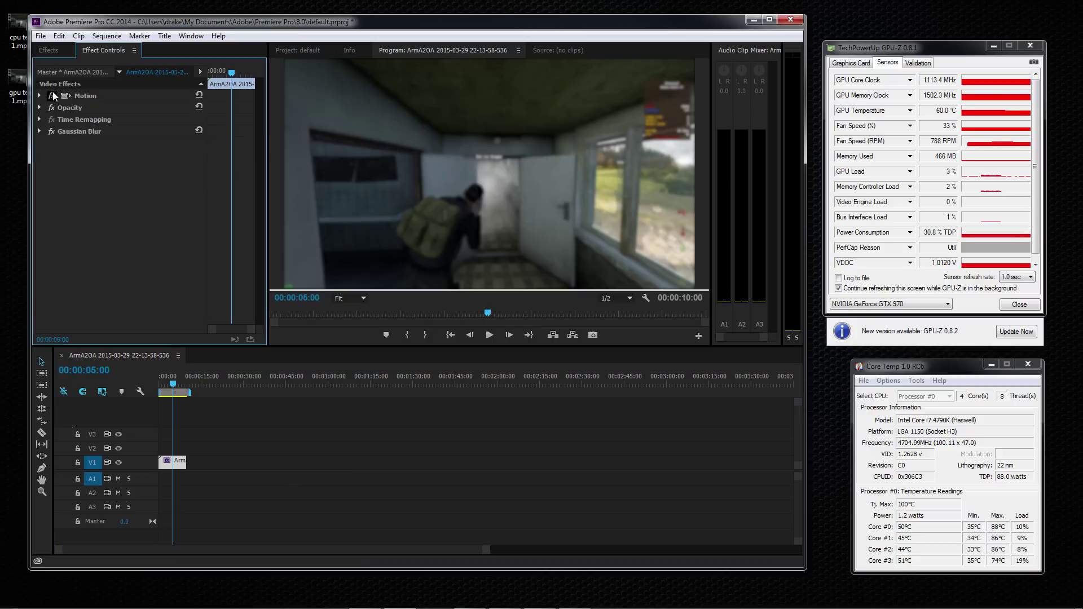
pyautogui.click(63, 53)
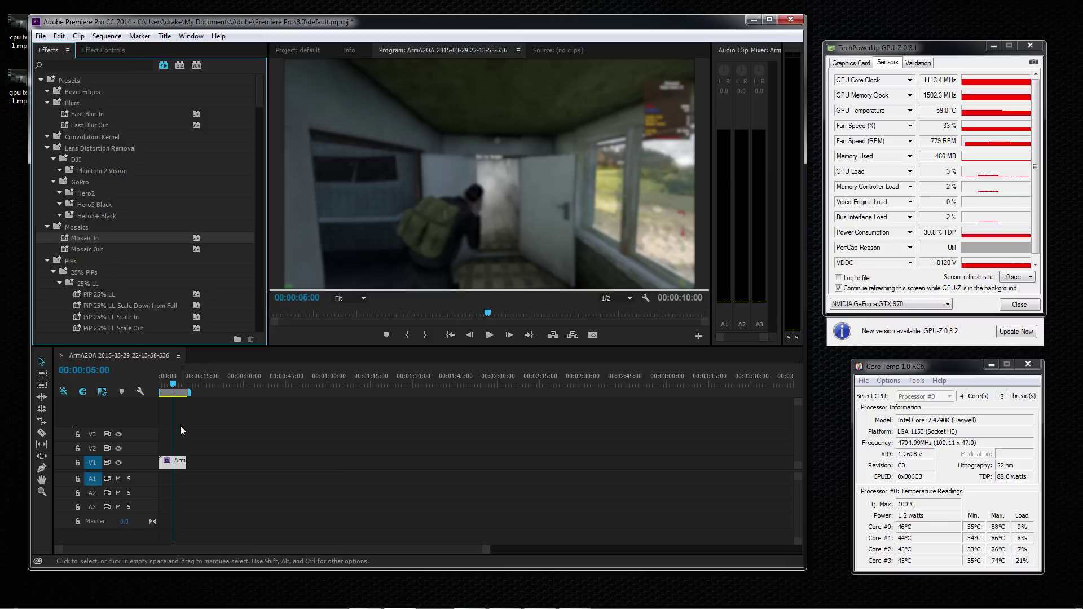
pyautogui.click(178, 463)
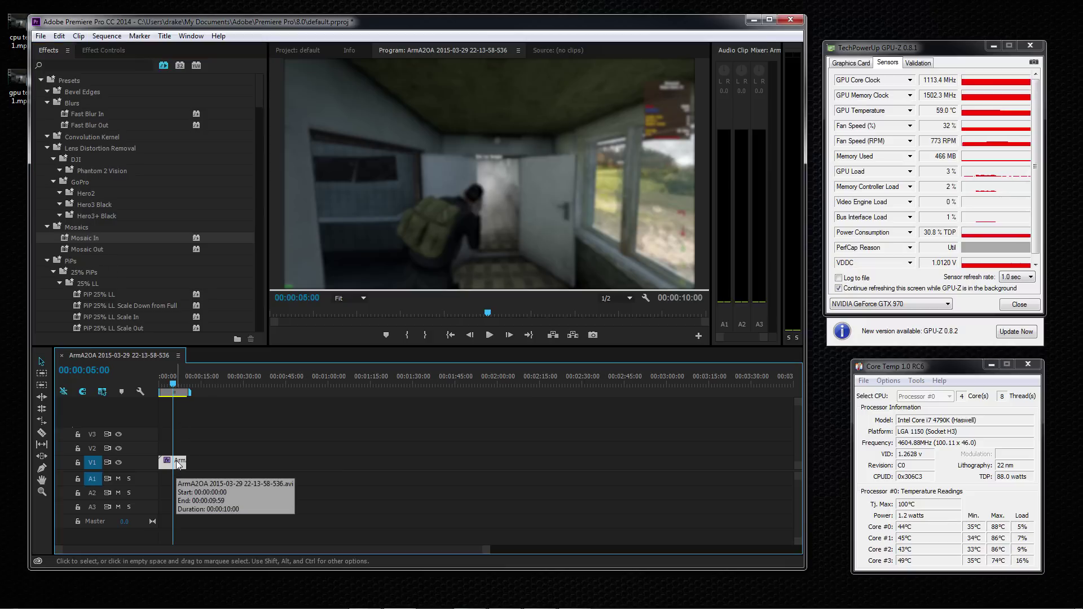
pyautogui.click(165, 68)
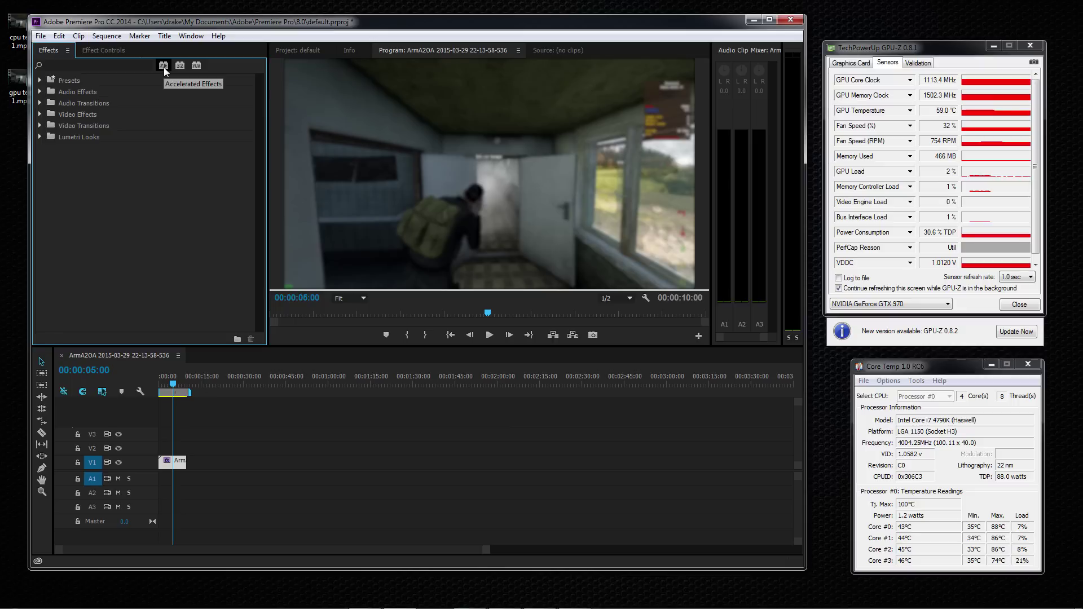
pyautogui.click(164, 66)
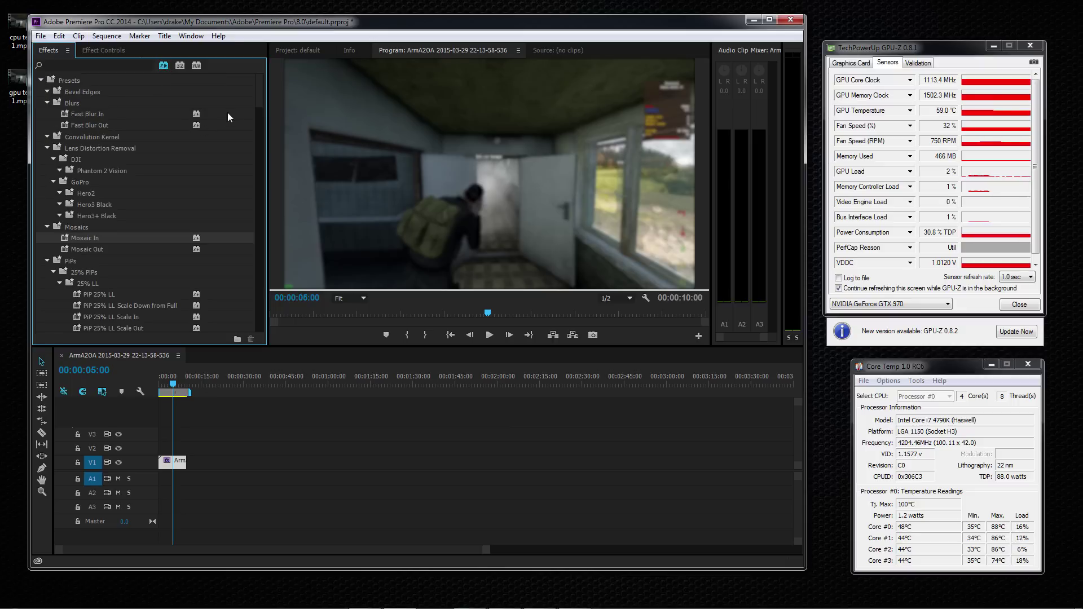
pyautogui.moveTo(258, 89); pyautogui.dragTo(256, 127)
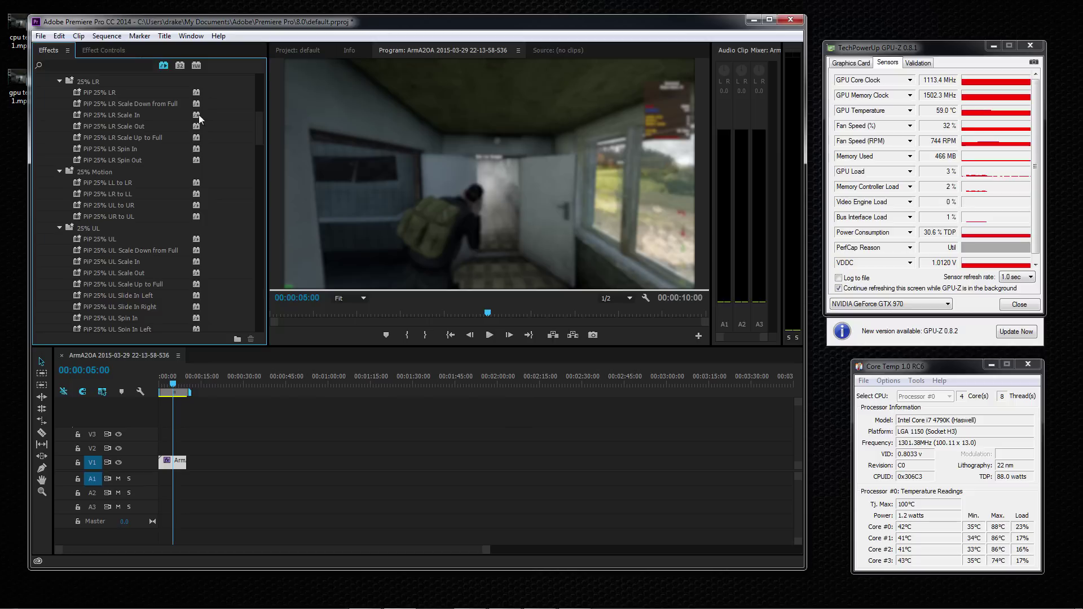
pyautogui.moveTo(258, 137)
pyautogui.mouseDown()
pyautogui.moveTo(250, 206)
pyautogui.moveTo(253, 140)
pyautogui.mouseUp()
pyautogui.scroll(5, 218, 301)
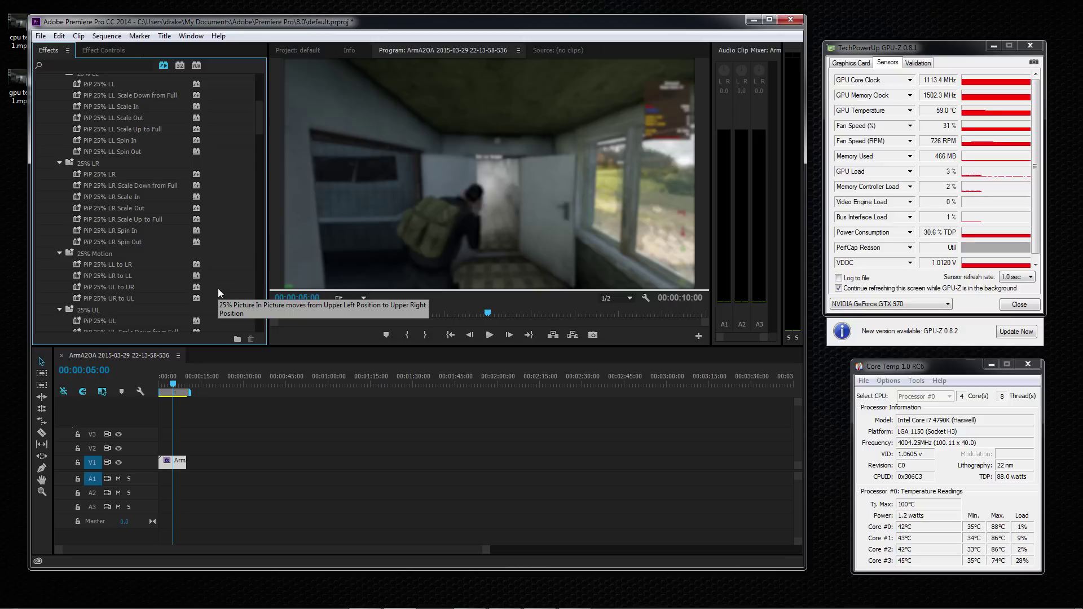
# Examine which Blur & Sharpen and Color Correction video effects are marked as GPU accelerated
pyautogui.scroll(-15, 201, 180)
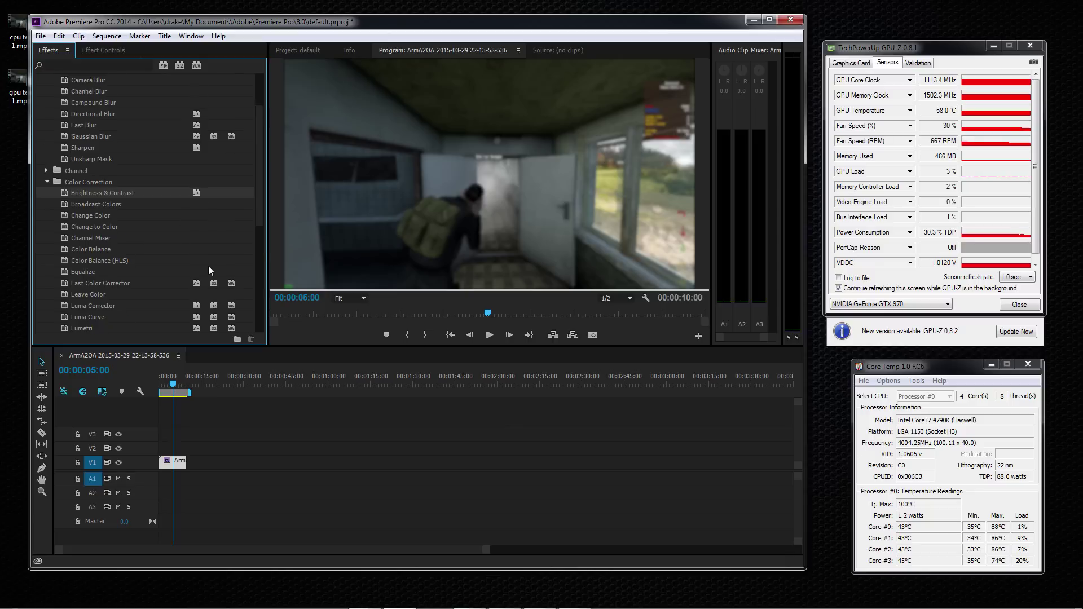
pyautogui.scroll(-3, 208, 260)
pyautogui.scroll(2, 139, 269)
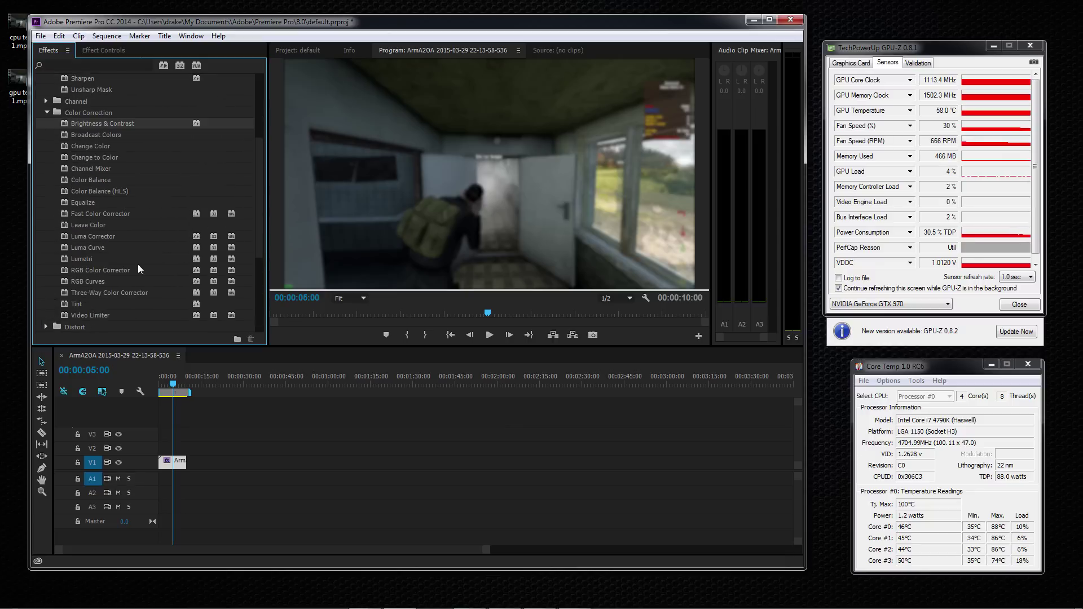
pyautogui.scroll(-4, 124, 244)
pyautogui.scroll(6, 124, 243)
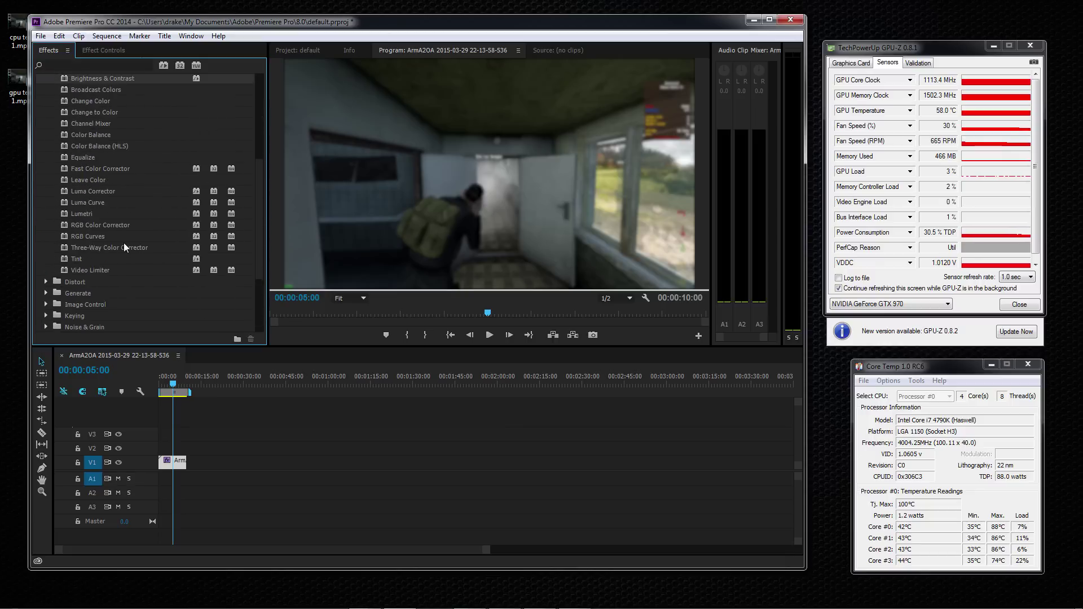
pyautogui.scroll(3, 124, 242)
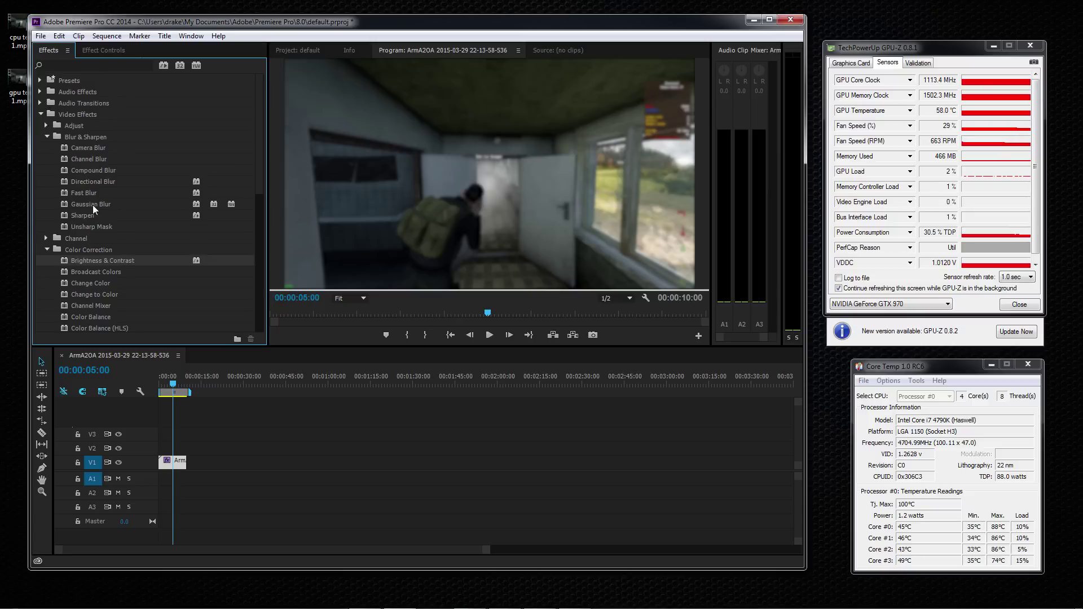
pyautogui.scroll(-8, 122, 205)
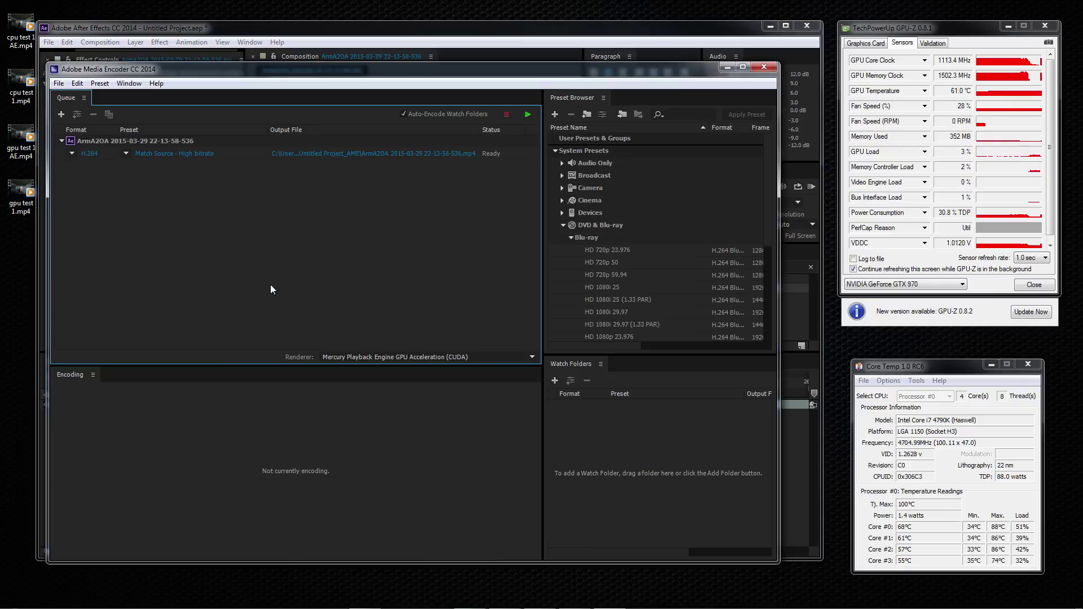
# Open the encoding log and check the encoding times of gpu test 1 AE.mp4 and cpu test 1 AE.mp4
pyautogui.click(57, 85)
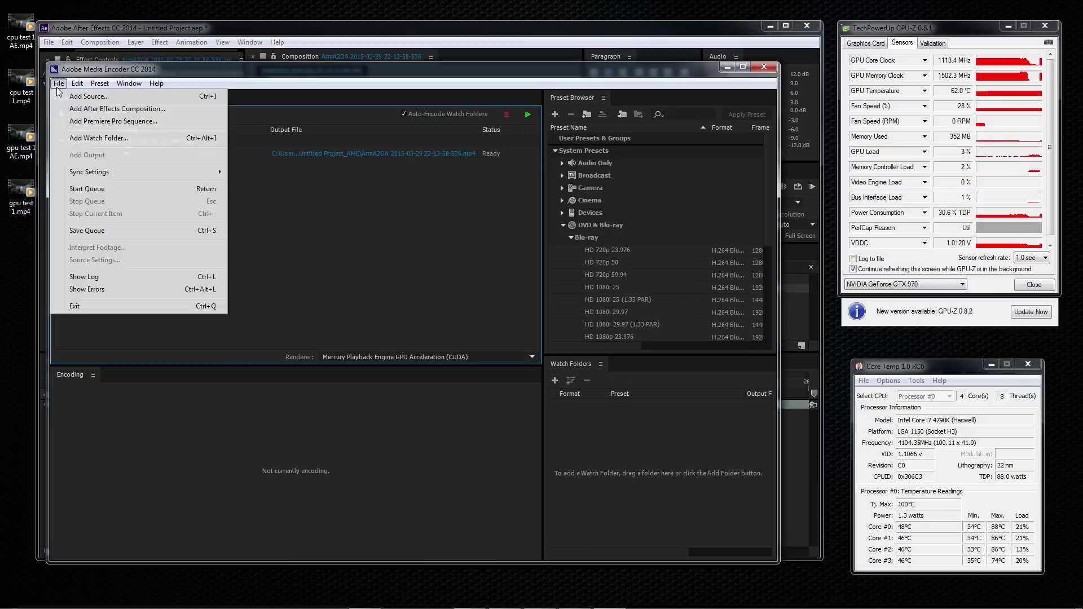
pyautogui.click(90, 277)
pyautogui.moveTo(878, 192); pyautogui.dragTo(882, 473)
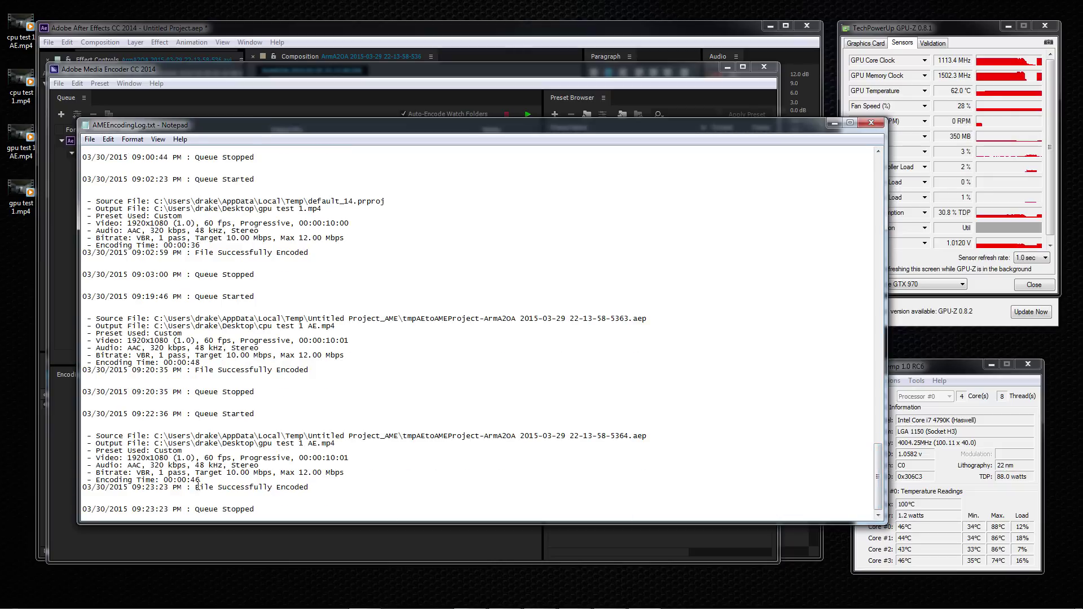
pyautogui.moveTo(200, 480); pyautogui.dragTo(173, 480)
pyautogui.moveTo(201, 363); pyautogui.dragTo(177, 363)
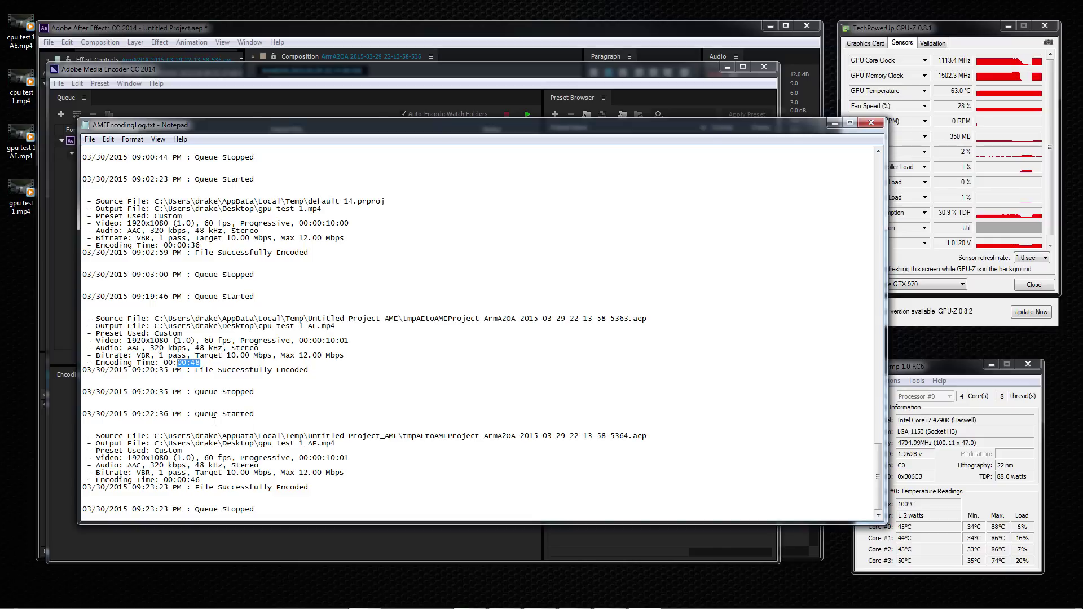
# Compare the two After Effects export entries in the log, and close the log and the encoder
pyautogui.moveTo(200, 363); pyautogui.dragTo(129, 296)
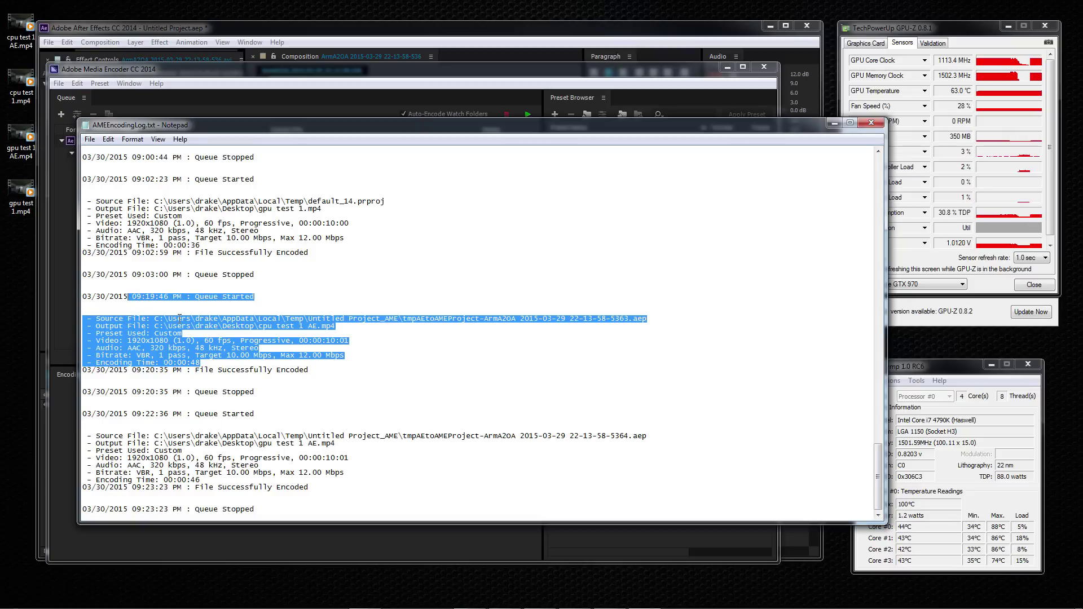
pyautogui.click(320, 447)
pyautogui.moveTo(303, 485); pyautogui.dragTo(263, 457)
pyautogui.click(282, 465)
pyautogui.moveTo(327, 488); pyautogui.dragTo(93, 302)
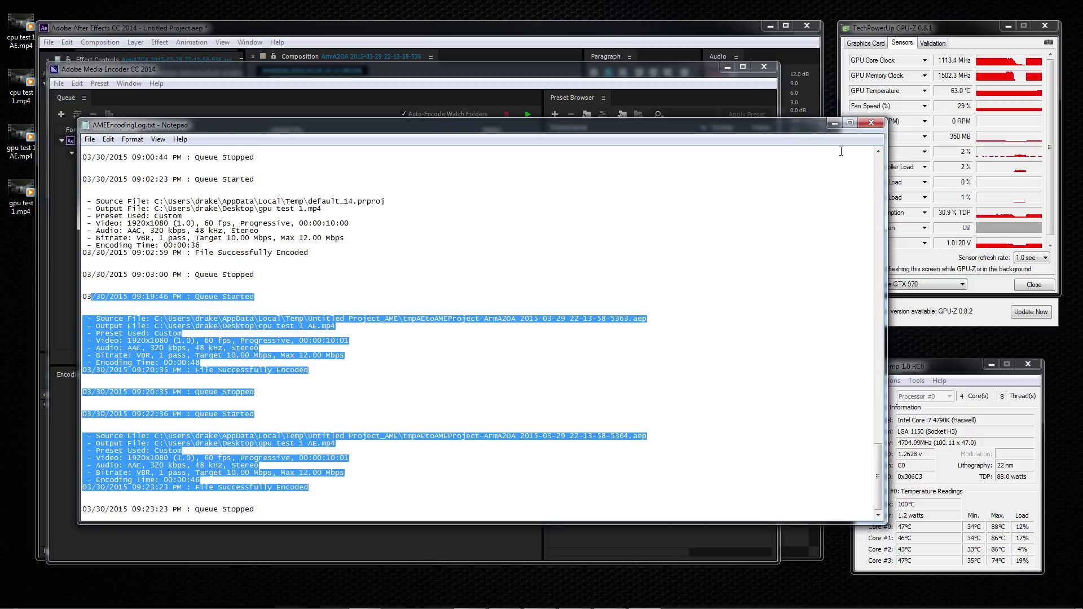
pyautogui.click(871, 123)
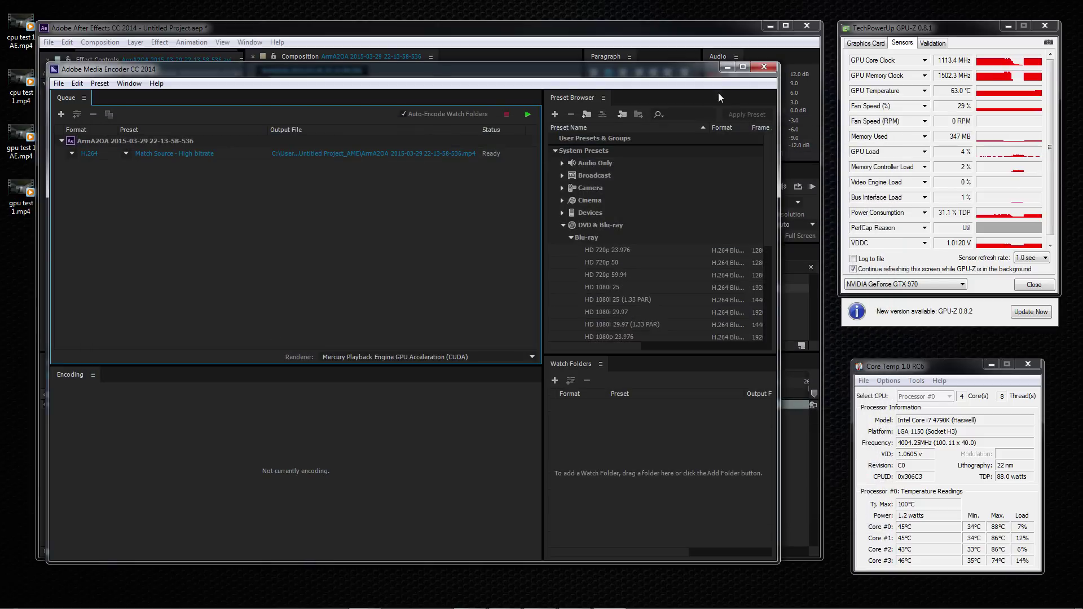
pyautogui.click(764, 68)
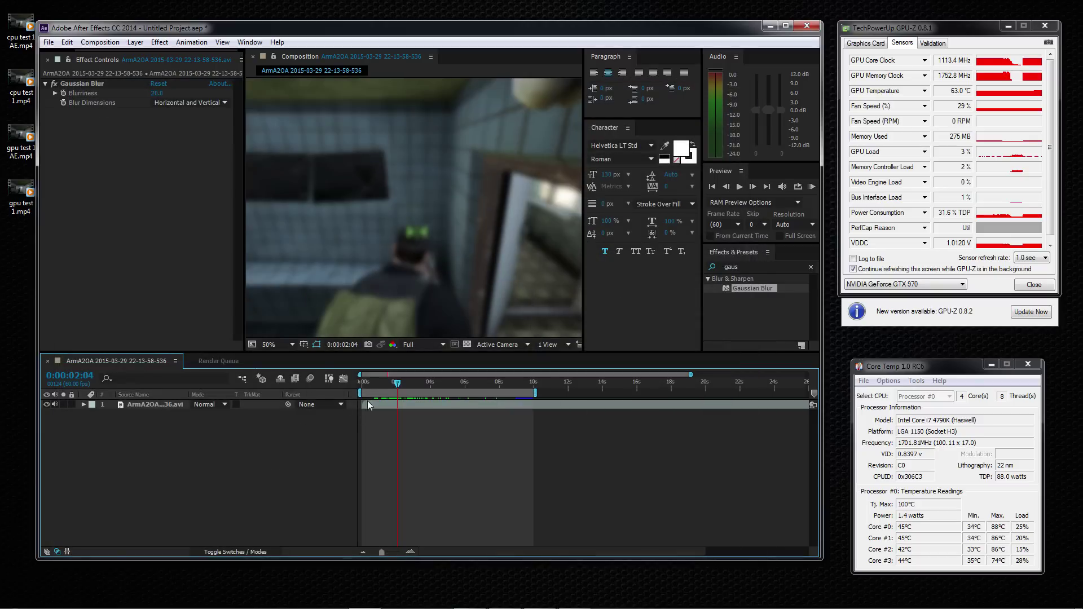
# Scrub through the first seconds of the blurred After Effects composition to preview its frames
pyautogui.moveTo(415, 384)
pyautogui.mouseDown()
pyautogui.moveTo(406, 386)
pyautogui.moveTo(439, 388)
pyautogui.moveTo(402, 387)
pyautogui.mouseUp()
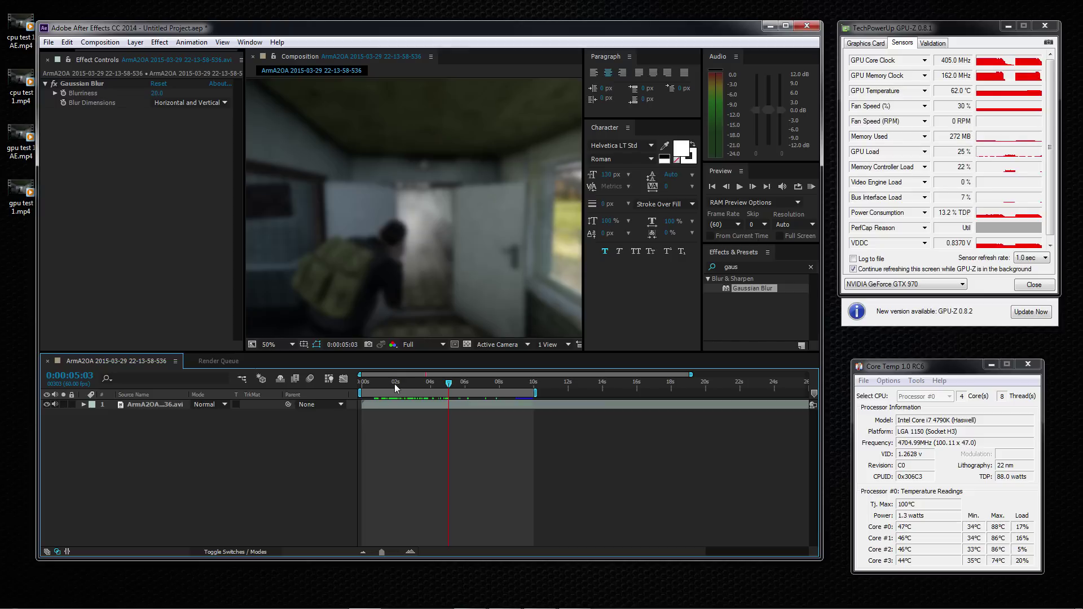
pyautogui.moveTo(397, 388); pyautogui.dragTo(390, 384)
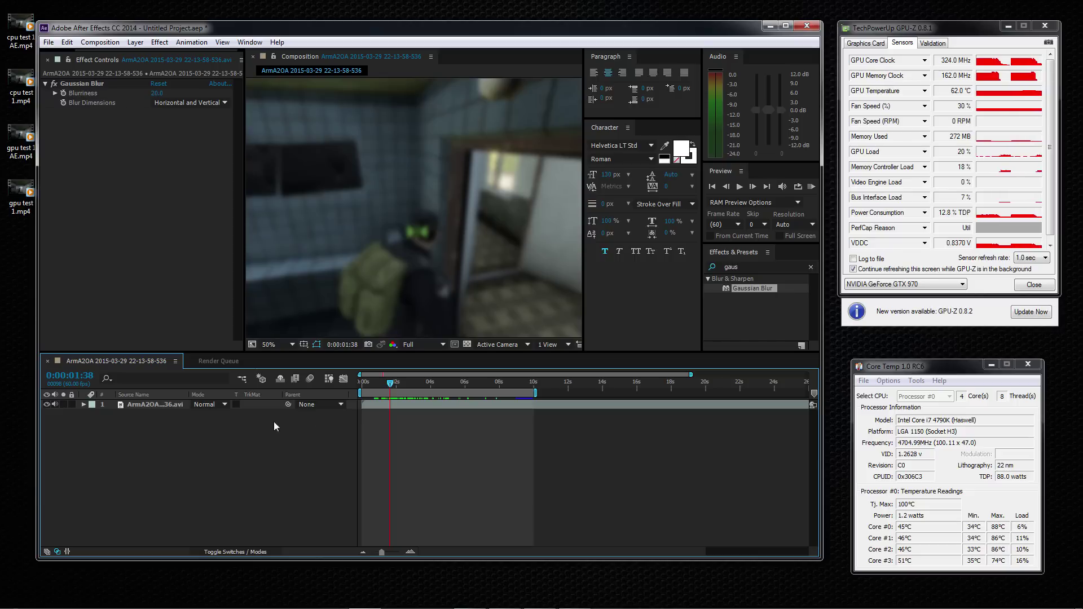
pyautogui.click(68, 43)
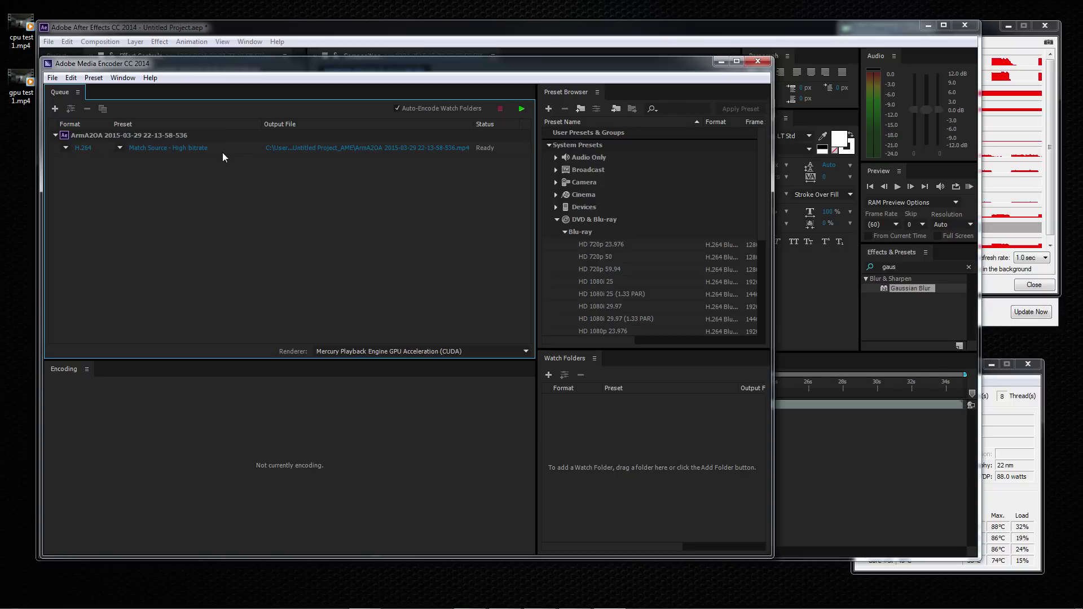
# Enable Render at Maximum Depth and Use Maximum Render Quality in the export settings of the queued H.264 composition
pyautogui.click(195, 150)
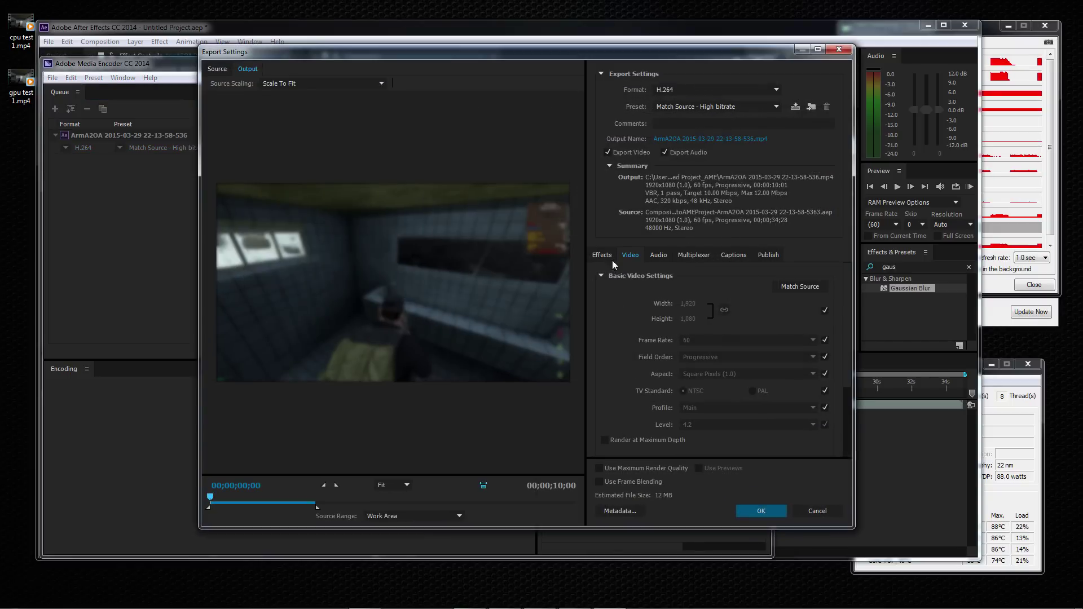
pyautogui.scroll(-3, 789, 333)
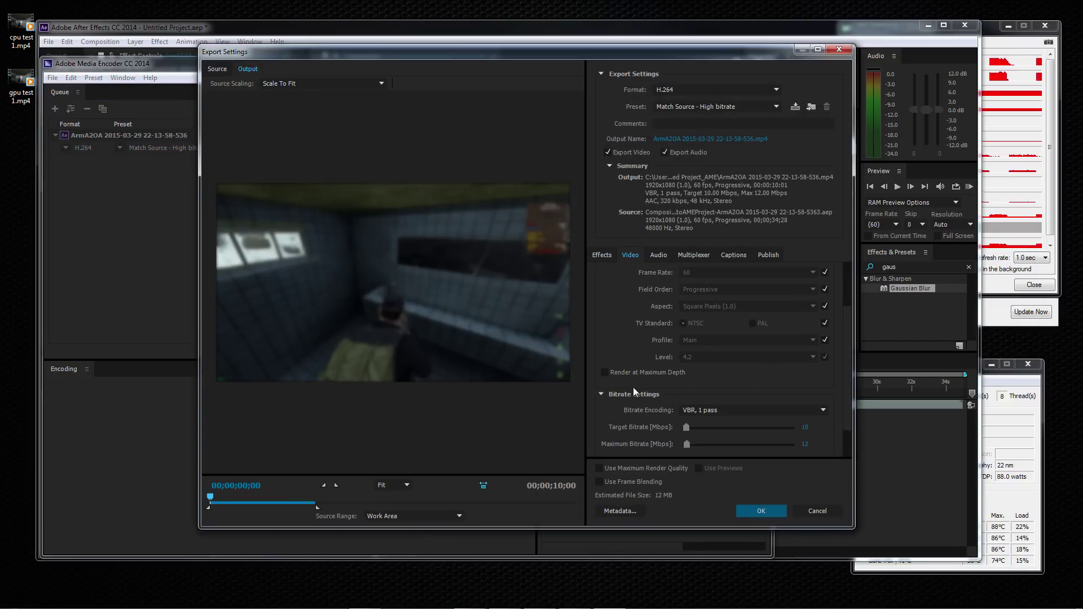
pyautogui.click(605, 372)
pyautogui.moveTo(844, 340); pyautogui.dragTo(848, 372)
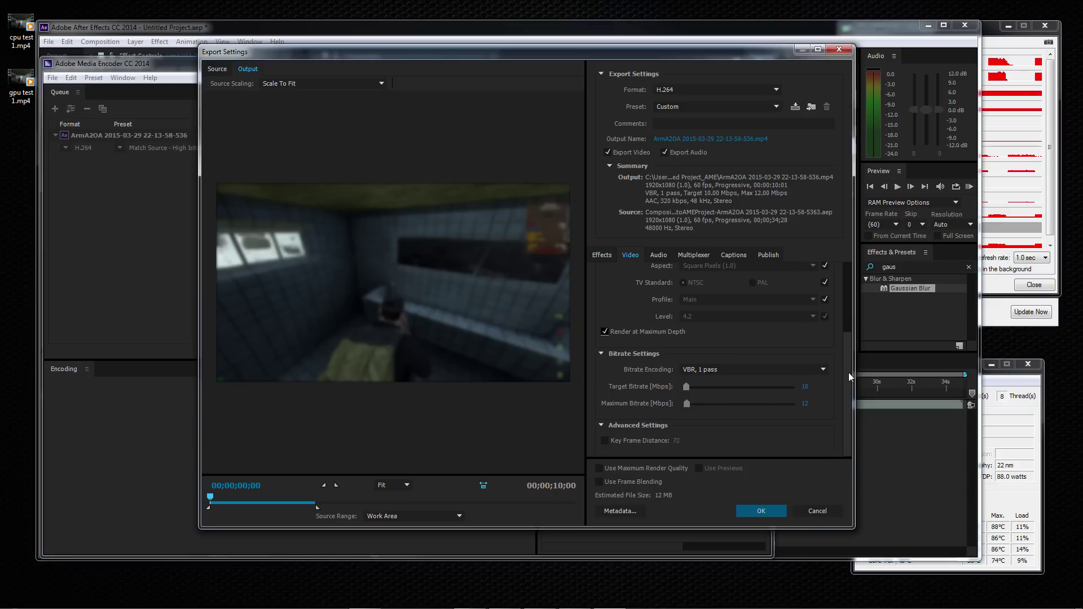
pyautogui.click(652, 471)
# Set the output file to cpu test 1 AE on the Desktop and accept the export settings
pyautogui.click(712, 138)
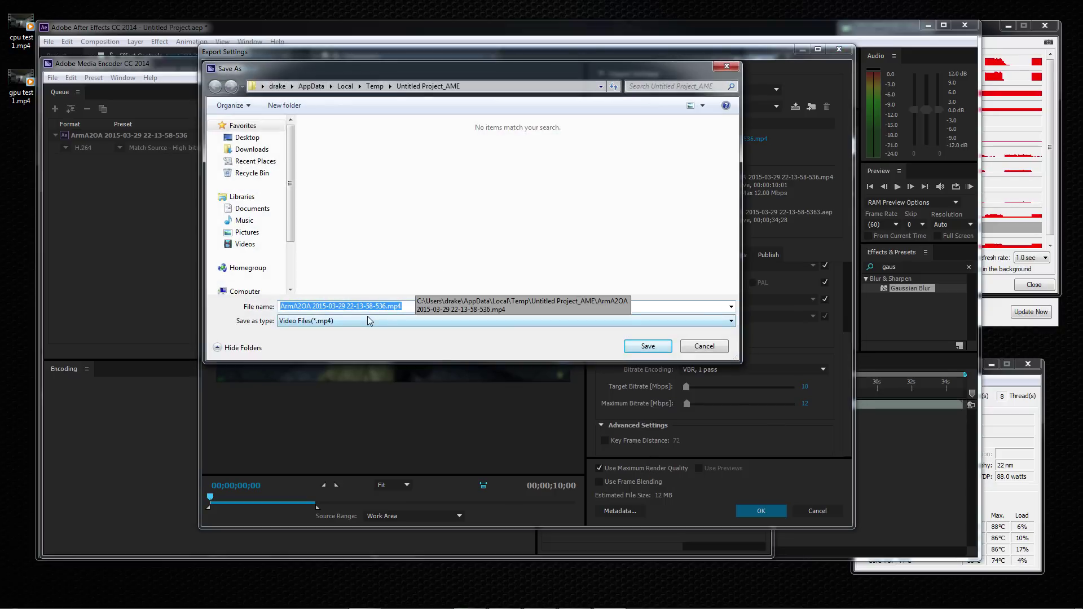
pyautogui.write('cpu test')
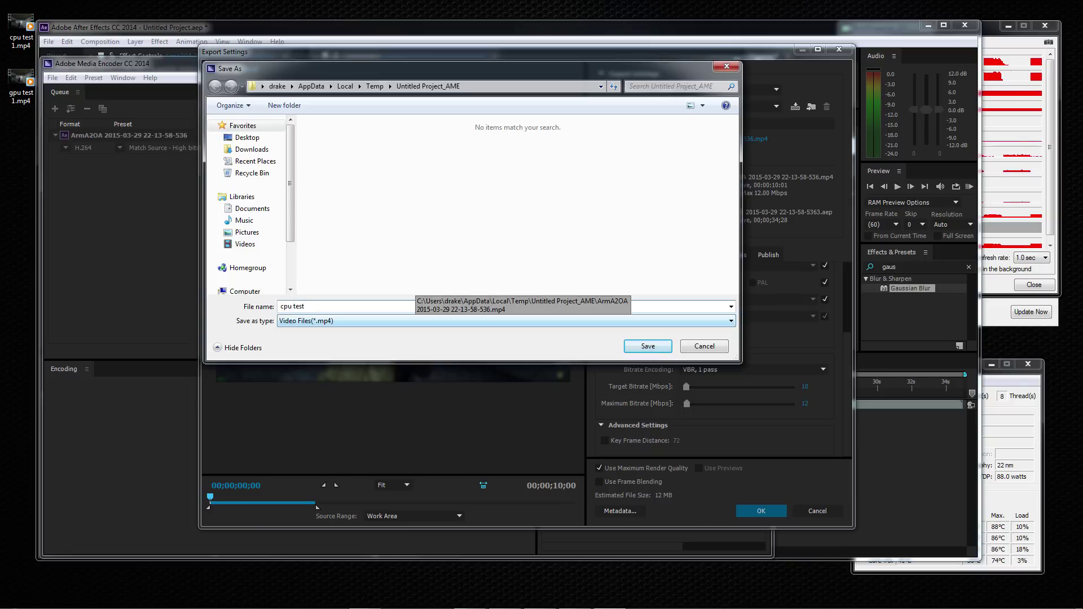
pyautogui.write(' 1 AE')
pyautogui.click(247, 137)
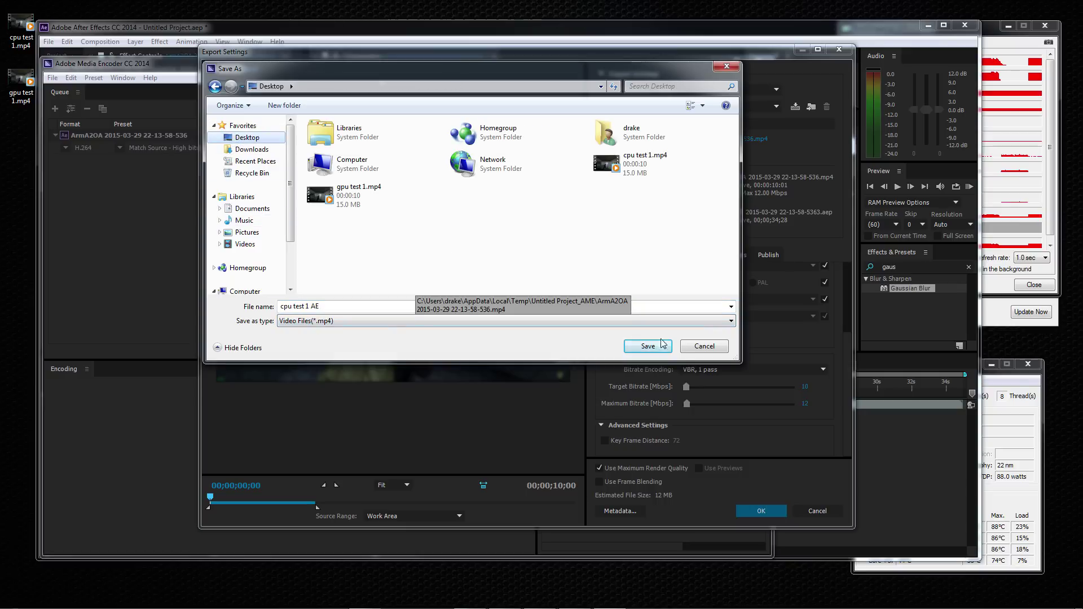
pyautogui.click(647, 347)
pyautogui.click(759, 511)
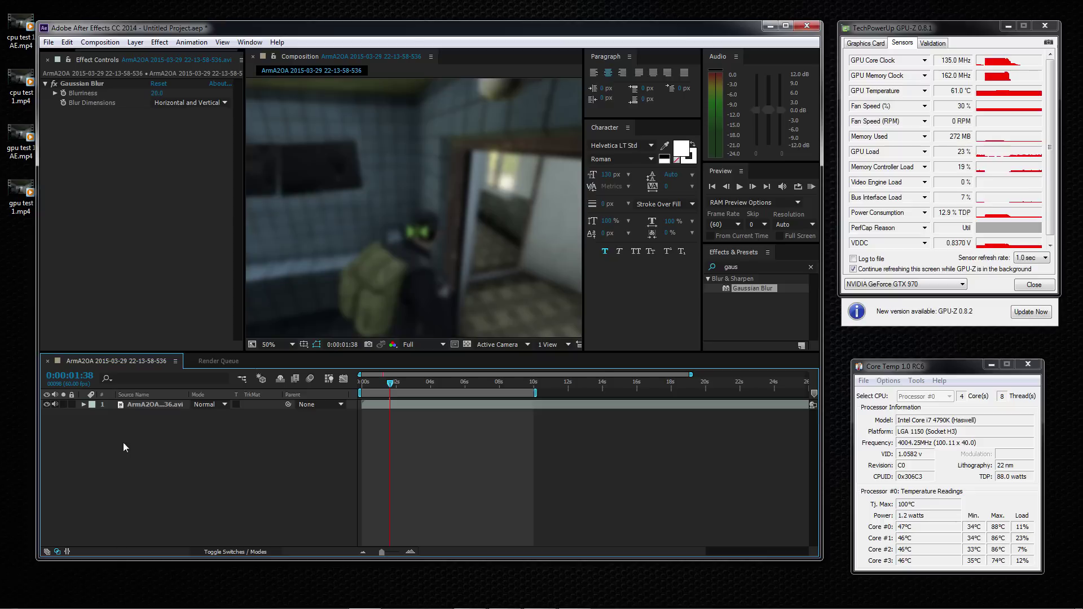
# Delete the ArmA2OA footage layer from the After Effects composition and add a text layer reading "Test"
pyautogui.click(147, 404)
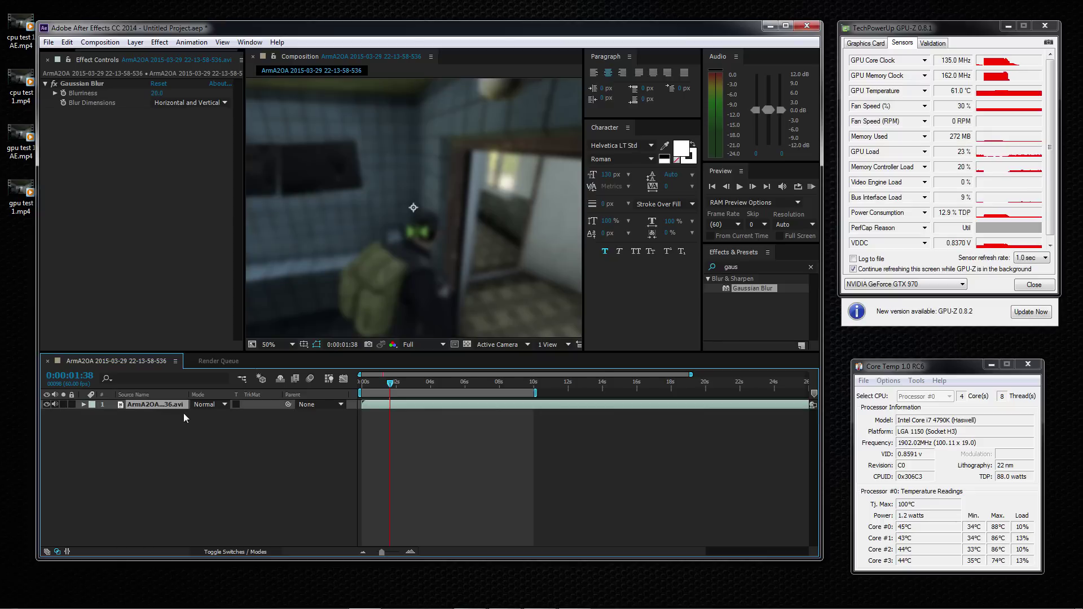
pyautogui.press('Delete')
pyautogui.rightClick(120, 443)
pyautogui.moveTo(164, 452)
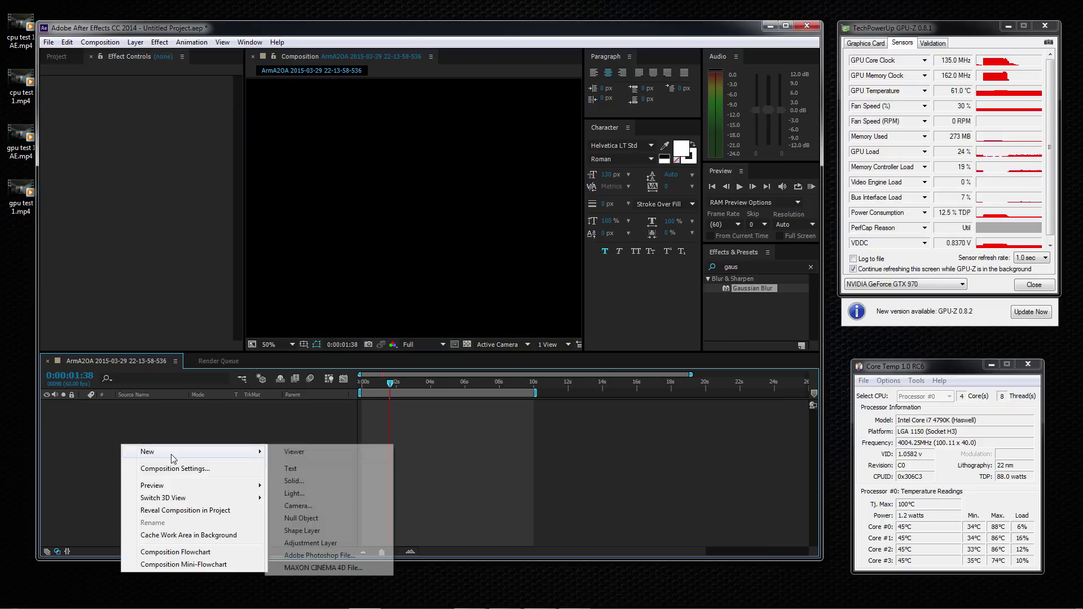
pyautogui.click(288, 468)
pyautogui.write('TEst')
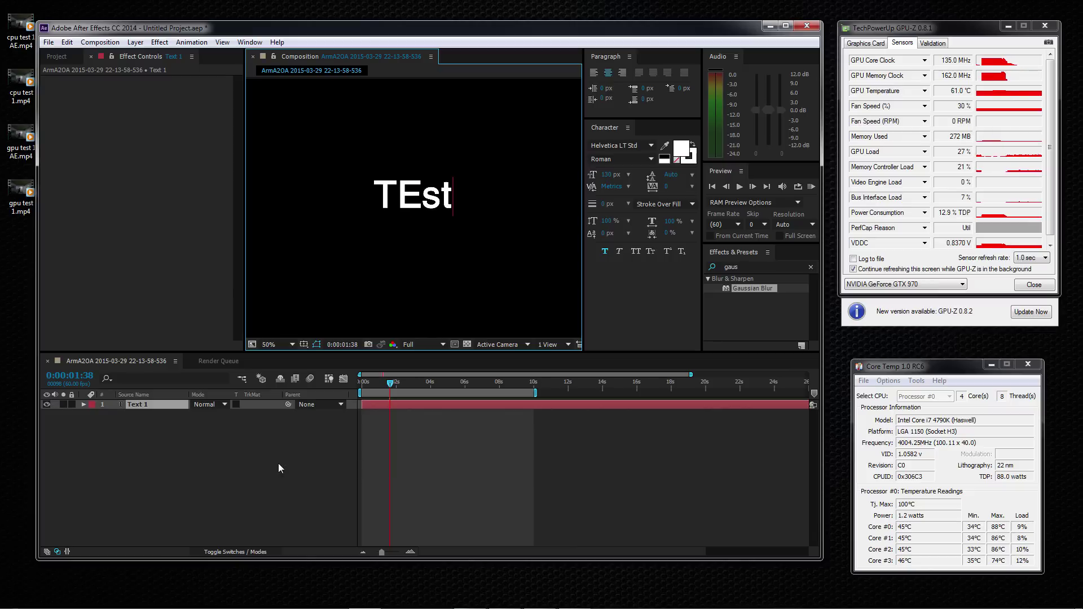
pyautogui.press('BackSpace')
pyautogui.press('BackSpace')
pyautogui.press('BackSpace')
pyautogui.write('est')
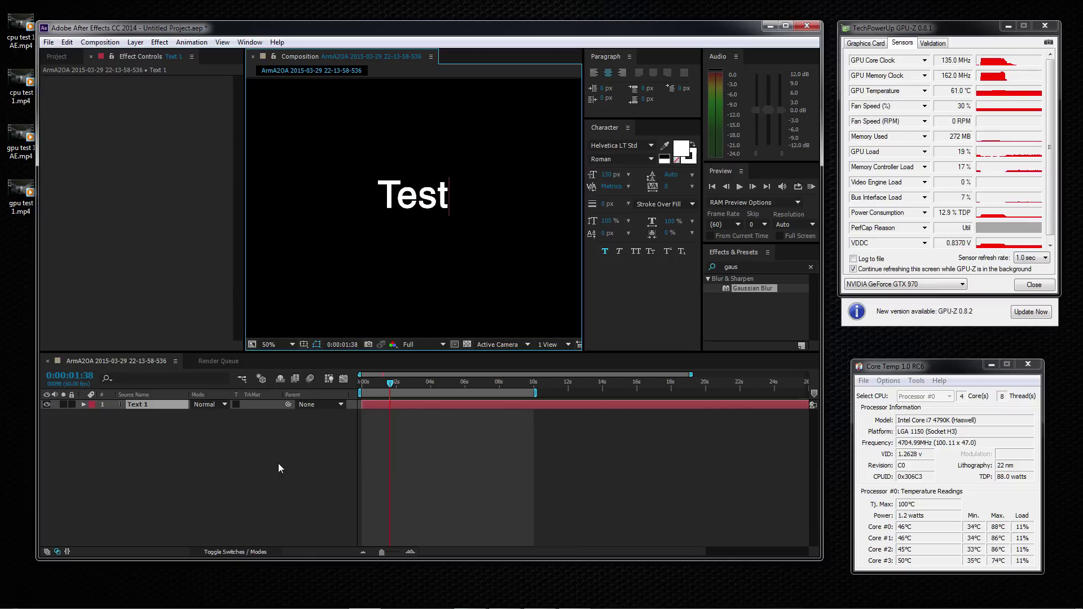
pyautogui.press('Escape')
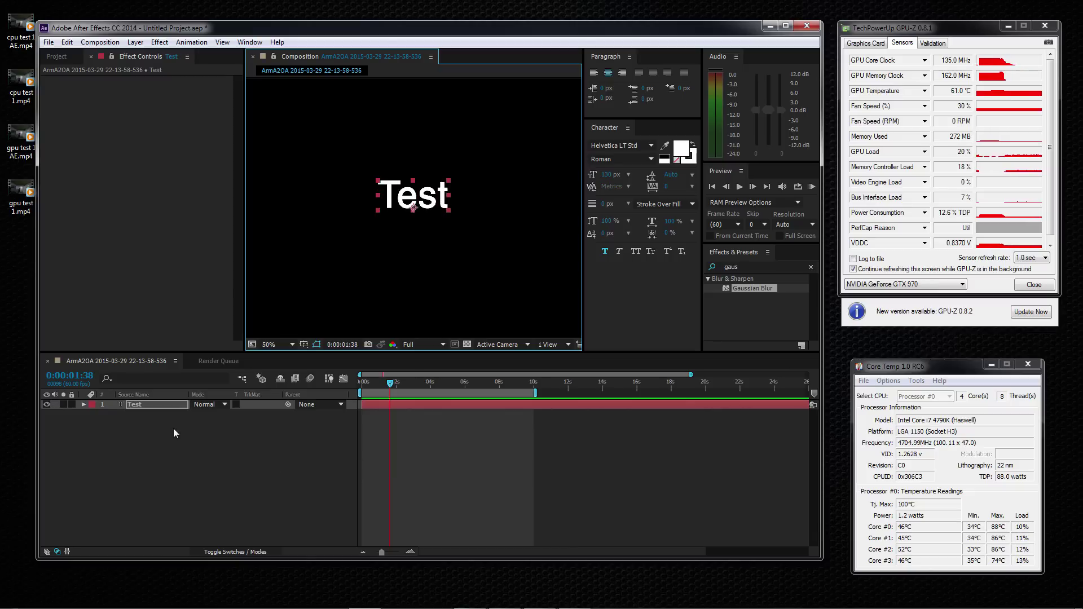
# Show the layer switches and try to make the Test text layer 3D under the Ray-traced 3D renderer
pyautogui.click(248, 554)
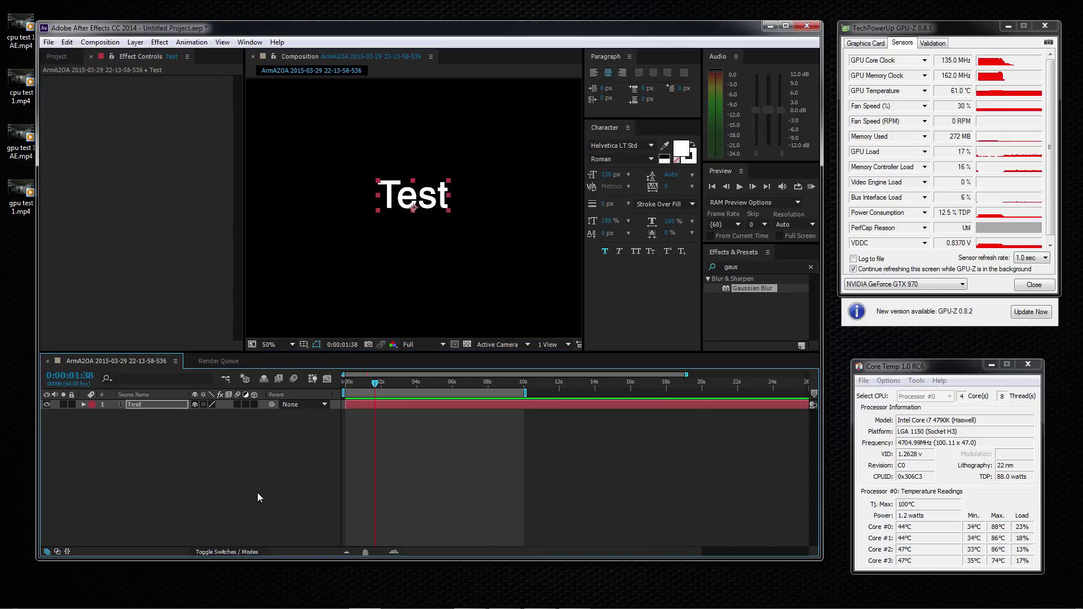
pyautogui.click(252, 405)
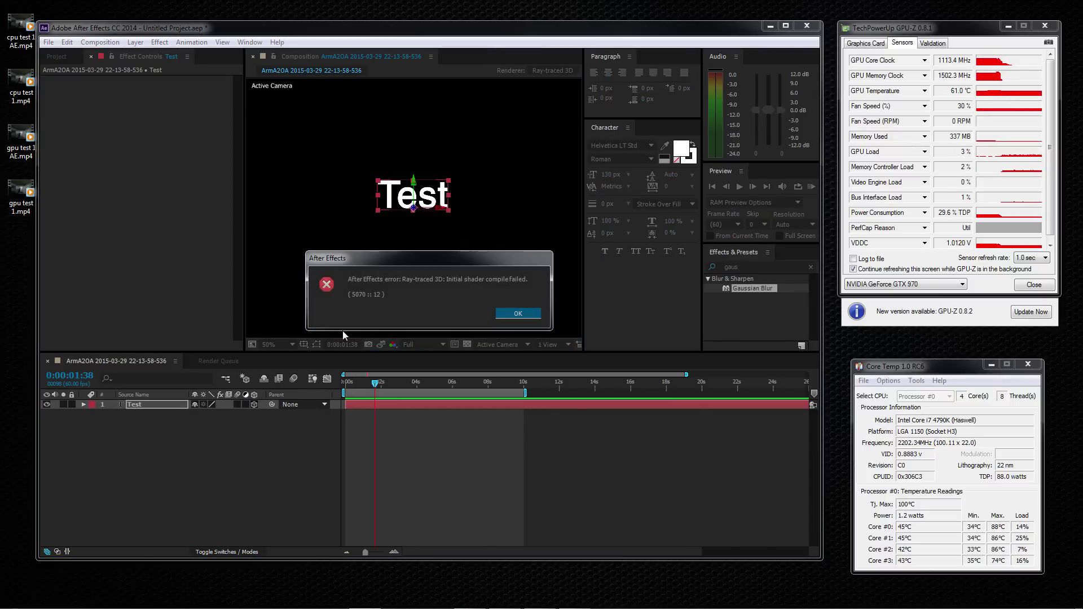
pyautogui.moveTo(385, 261); pyautogui.dragTo(332, 206)
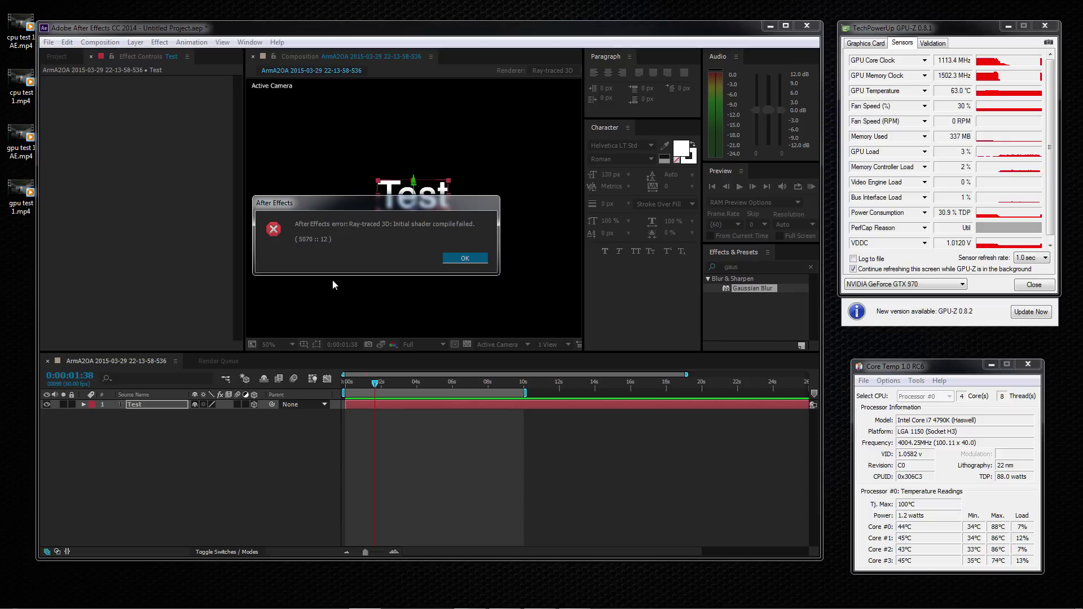
pyautogui.moveTo(332, 203); pyautogui.dragTo(375, 236)
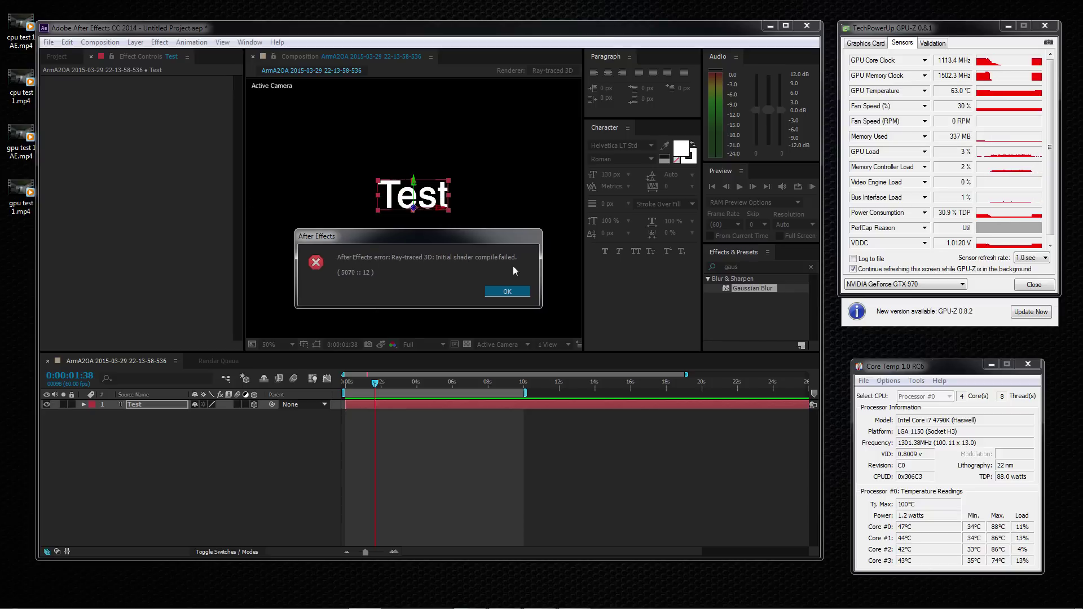
pyautogui.moveTo(432, 236)
pyautogui.mouseDown()
pyautogui.moveTo(430, 110)
pyautogui.moveTo(431, 246)
pyautogui.mouseUp()
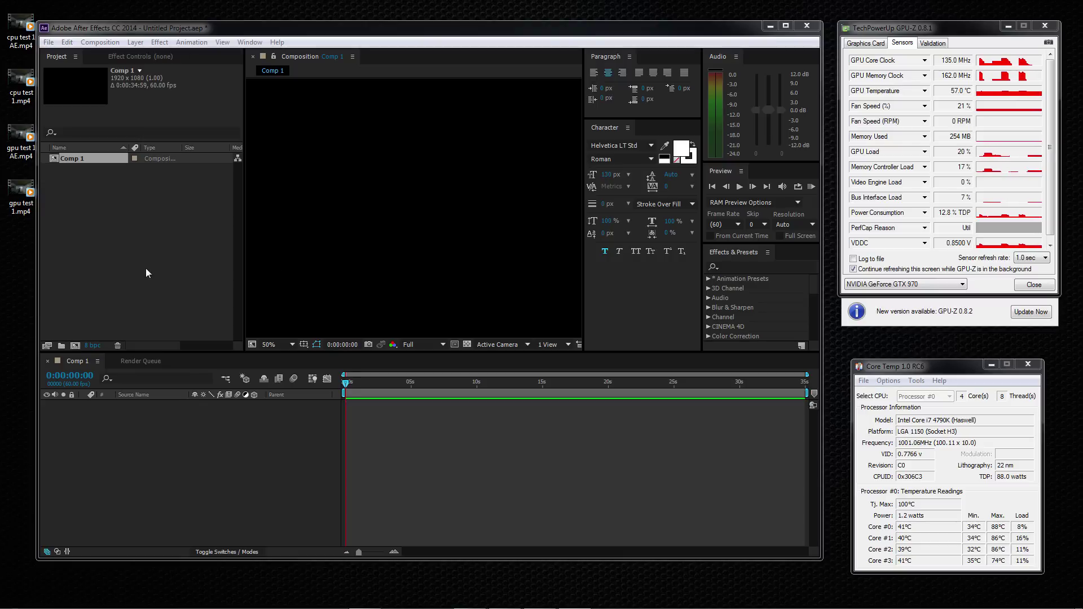
# Add a new MAXON CINEMA 4D file layer to Comp 1, saved as Untitled.c4d on the Desktop
pyautogui.click(179, 450)
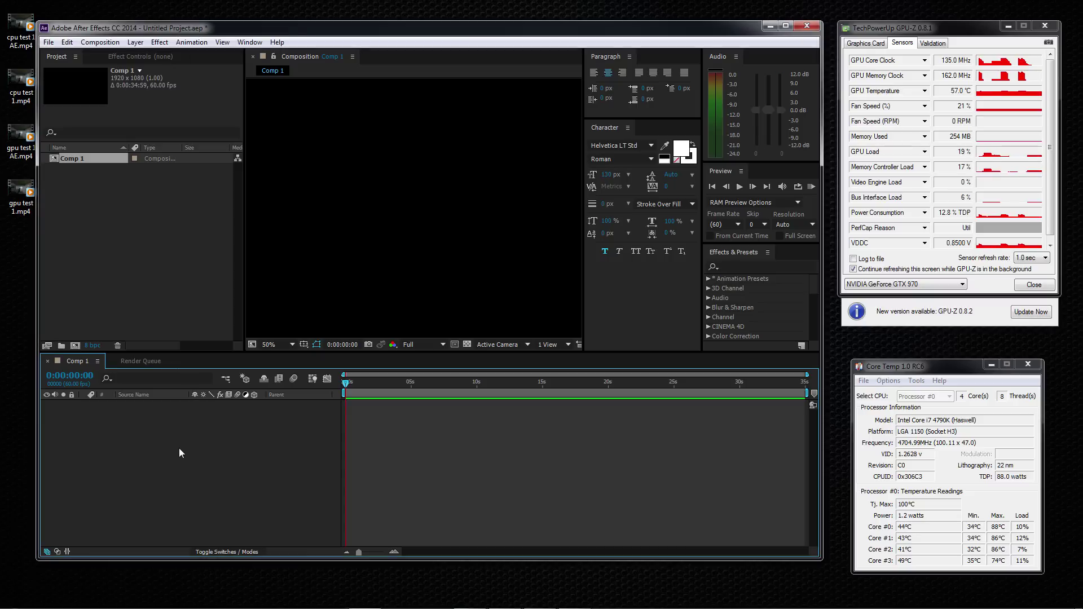
pyautogui.rightClick(140, 419)
pyautogui.click(109, 415)
pyautogui.click(139, 43)
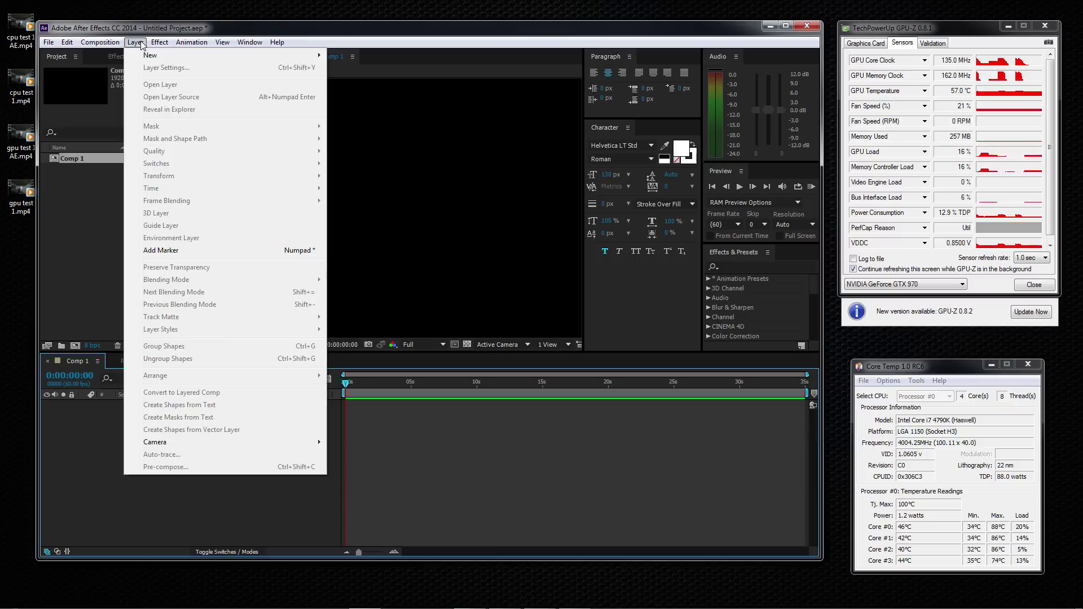
pyautogui.moveTo(147, 58)
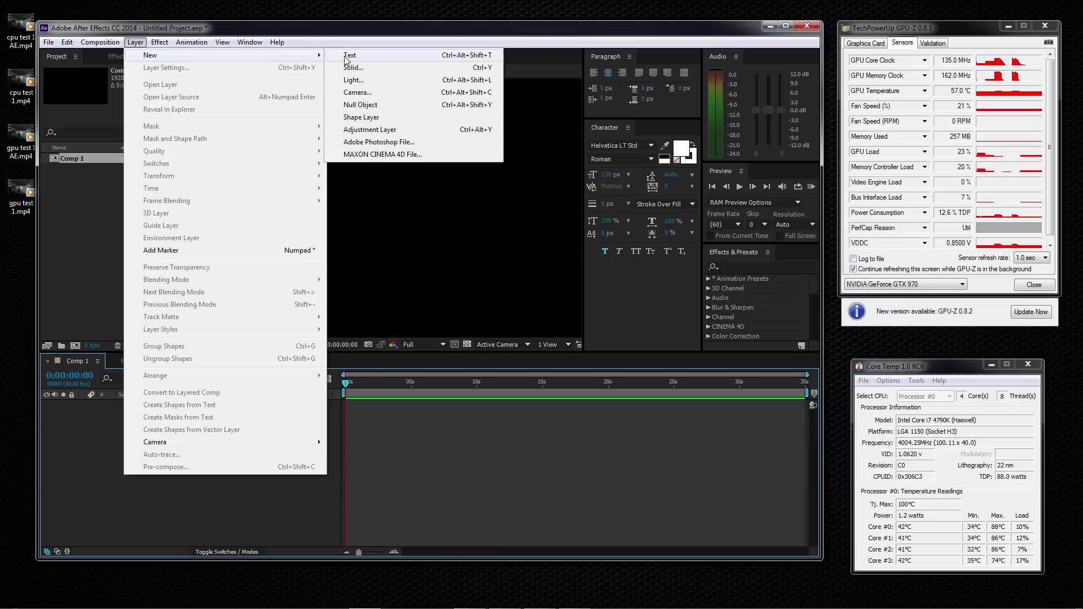
pyautogui.click(382, 154)
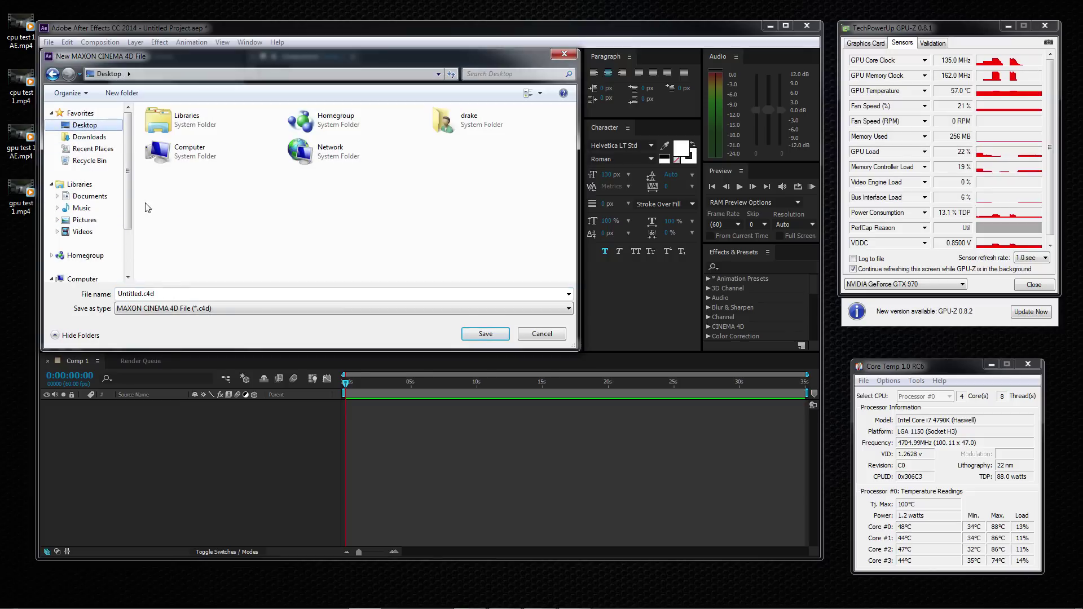
pyautogui.click(146, 308)
pyautogui.click(485, 333)
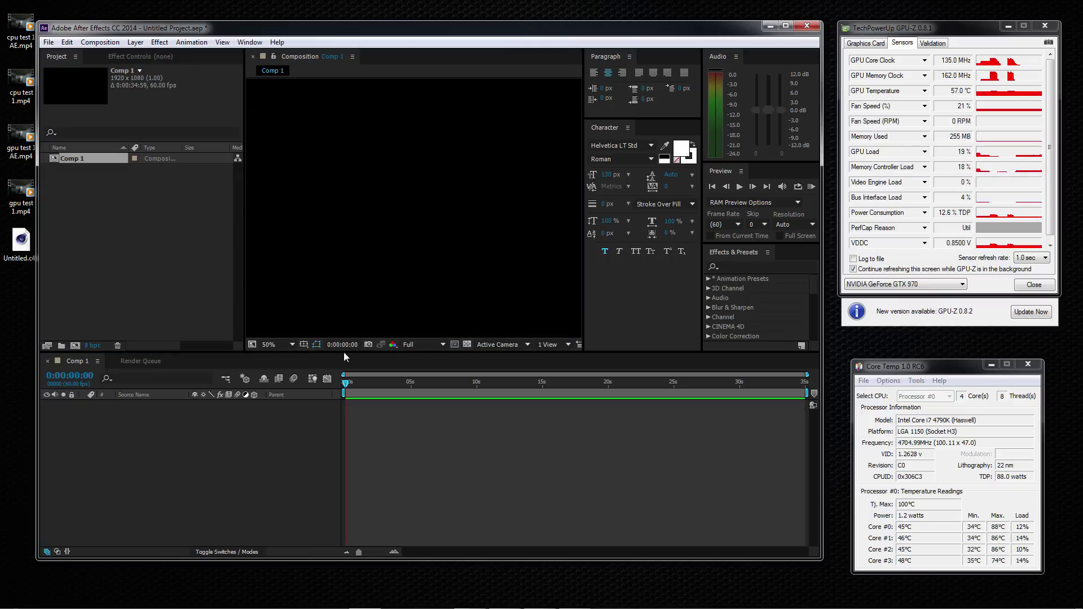
# Switch to CINEMA 4D Lite, add a cube to Untitled.c4d, and enlarge it to 429 cm in X and 316 cm in Y
pyautogui.doubleClick(379, 403)
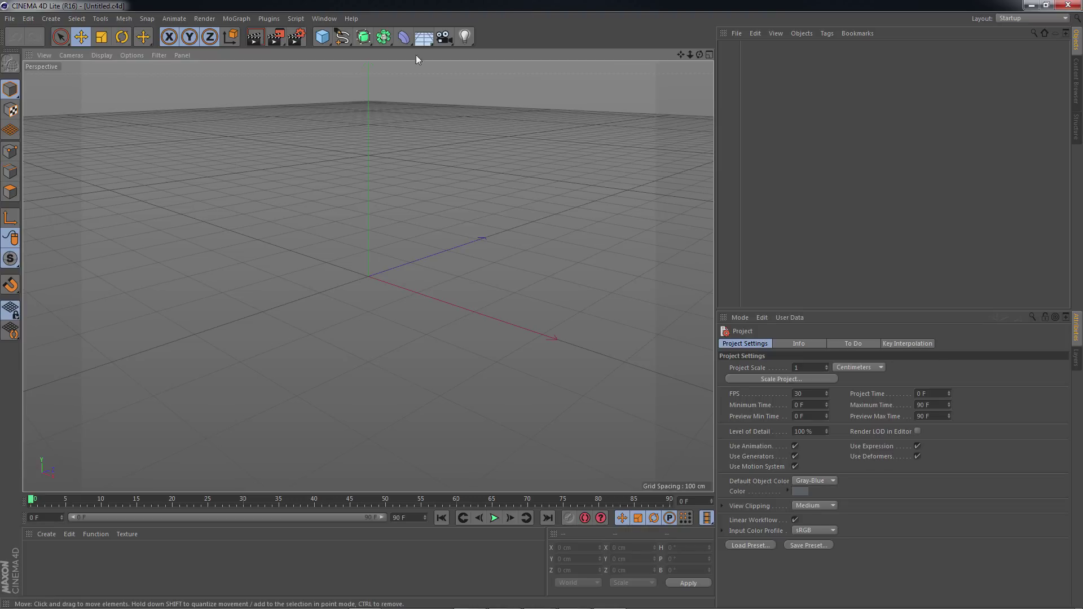
pyautogui.moveTo(599, 5); pyautogui.dragTo(597, 25)
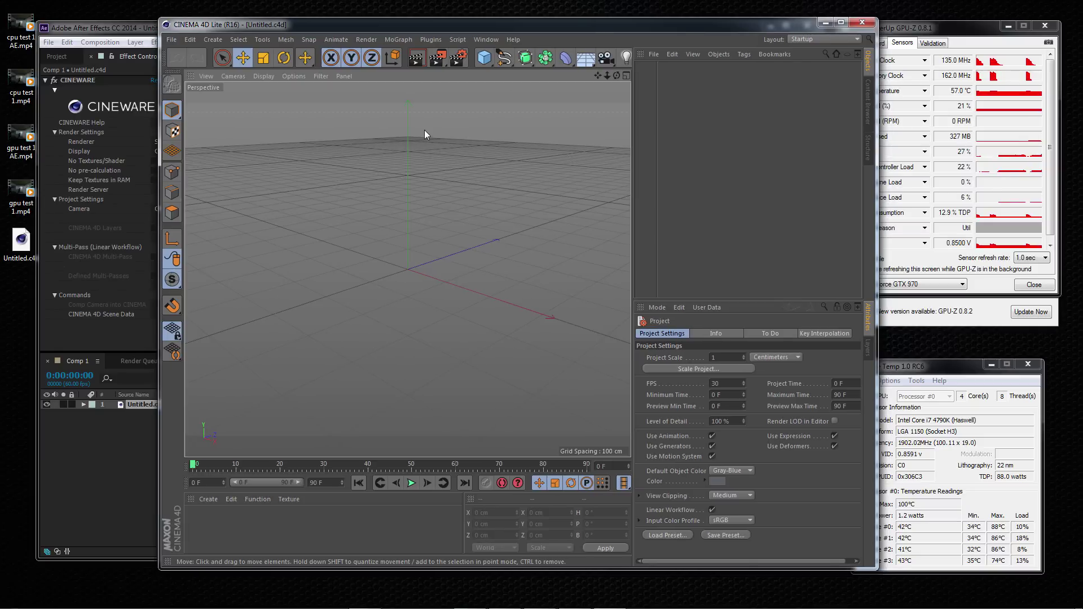
pyautogui.click(486, 63)
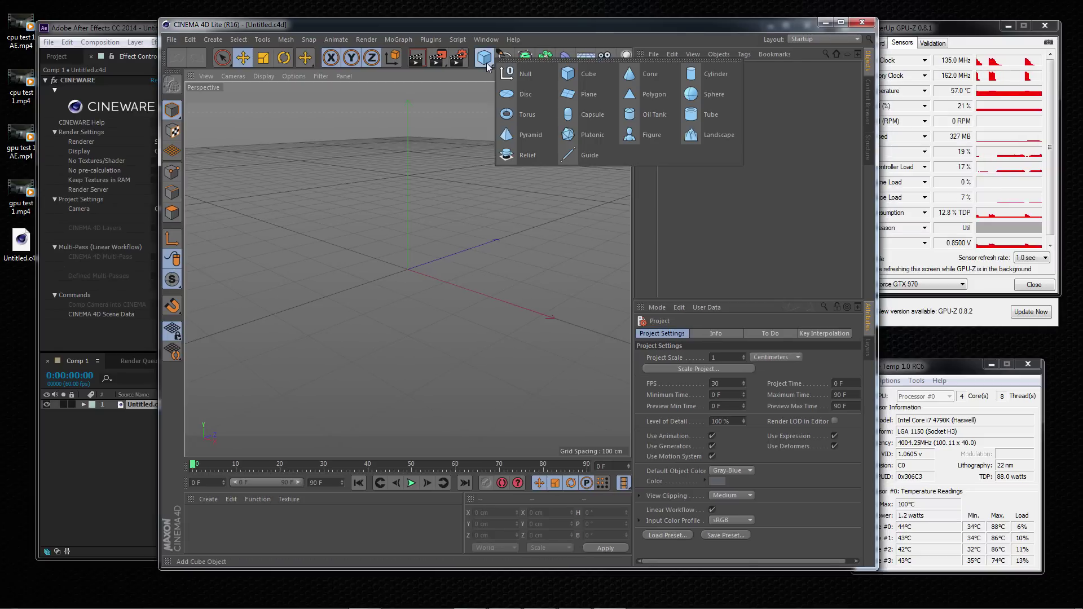
pyautogui.click(577, 80)
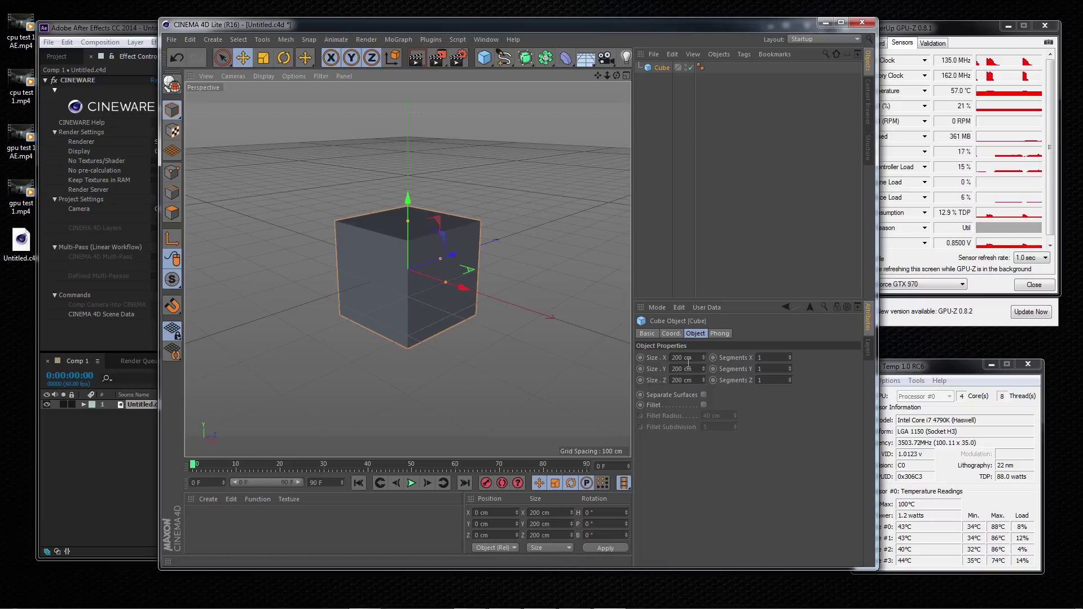
pyautogui.moveTo(703, 357); pyautogui.dragTo(703, 311)
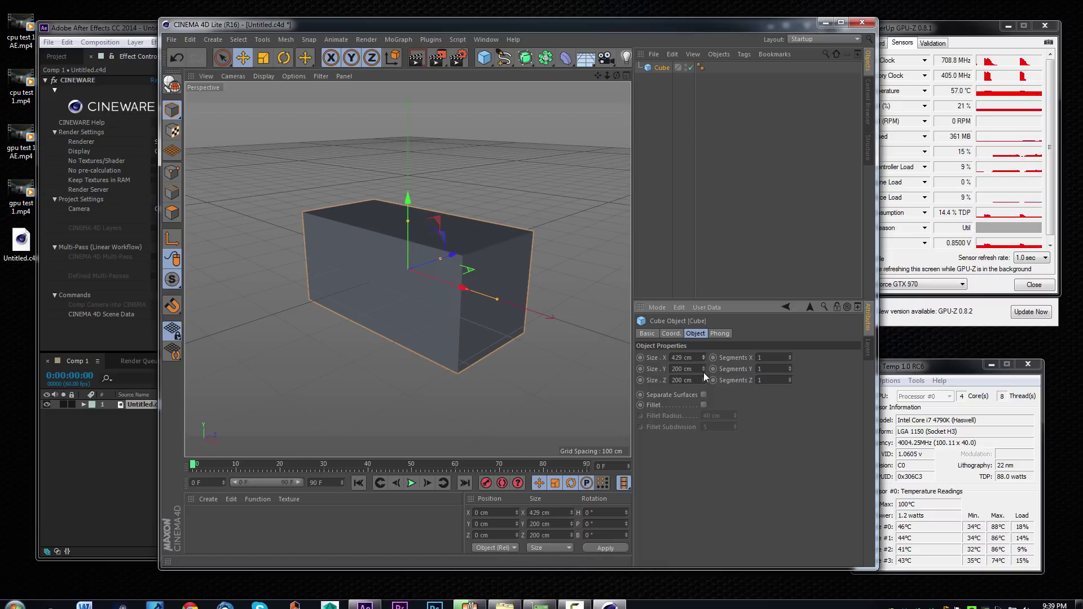
pyautogui.moveTo(703, 369); pyautogui.dragTo(703, 339)
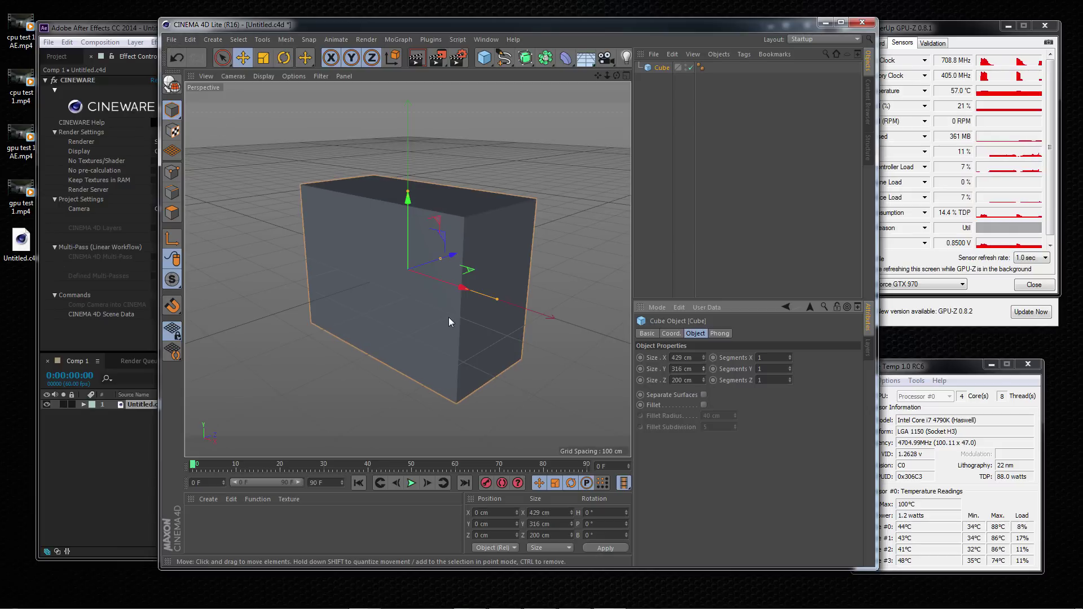
# Save the cube scene and close CINEMA 4D Lite to return to After Effects
pyautogui.click(170, 40)
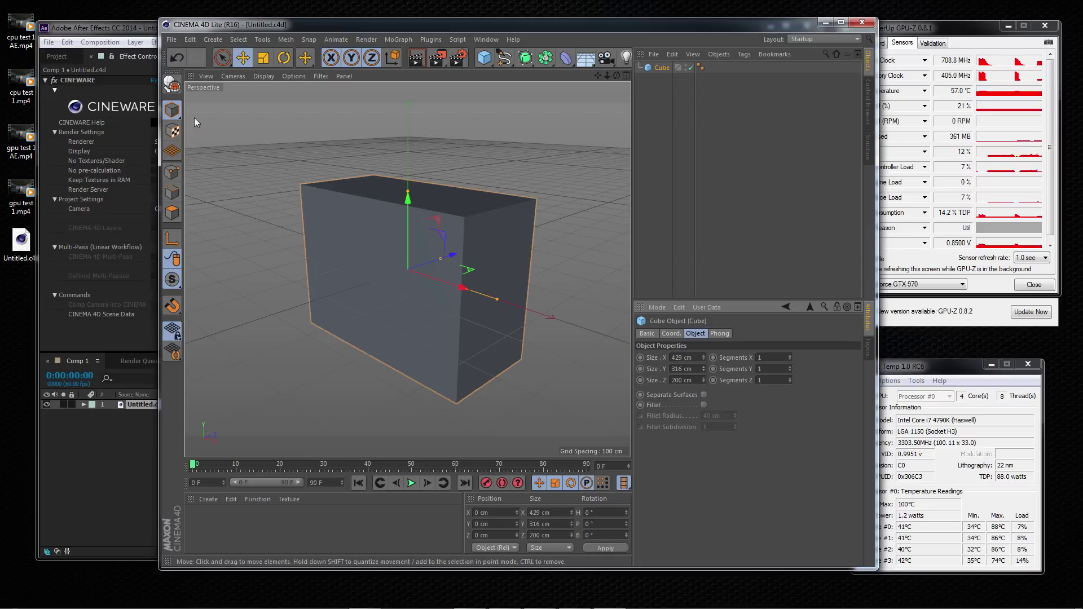
pyautogui.click(171, 40)
pyautogui.click(195, 245)
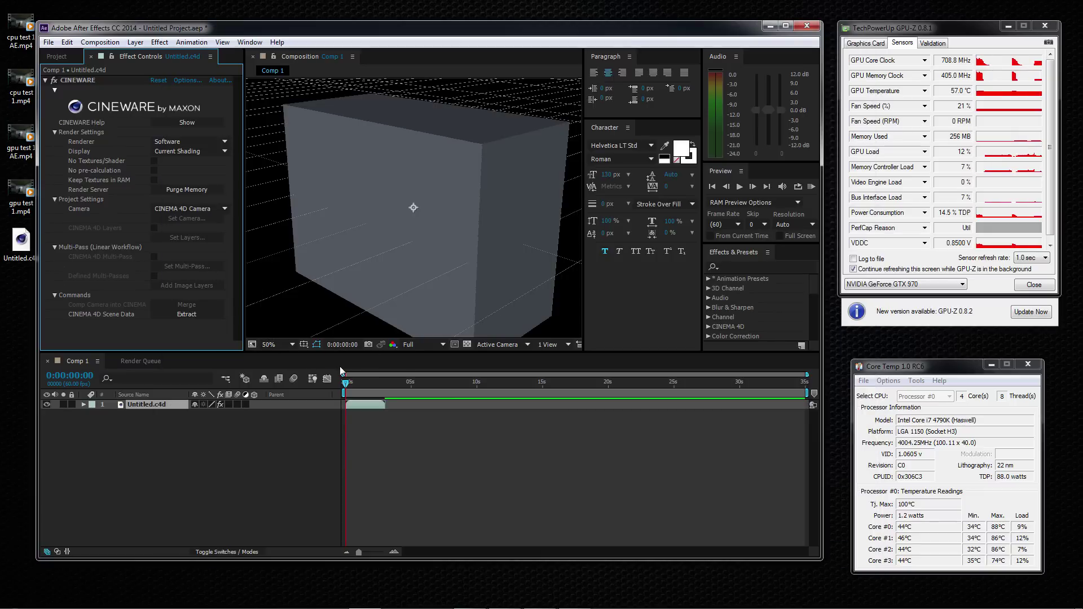
# Move the current time to 0:00:00:03 and set the CINEWARE renderer of the Untitled.c4d layer to Standard (Draft)
pyautogui.moveTo(347, 383)
pyautogui.mouseDown()
pyautogui.moveTo(368, 382)
pyautogui.moveTo(348, 385)
pyautogui.mouseUp()
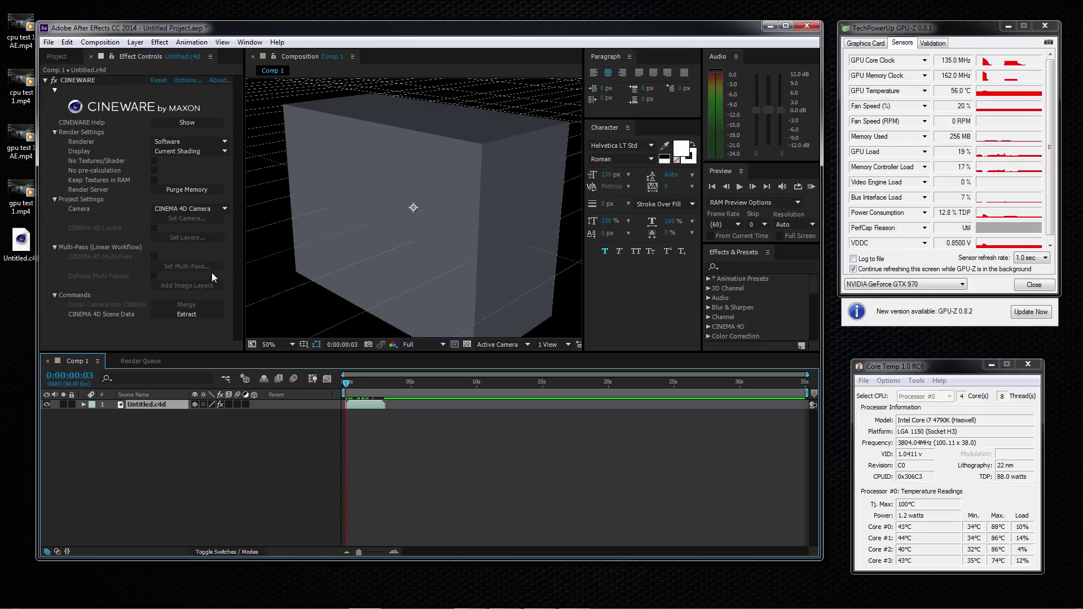
pyautogui.click(206, 143)
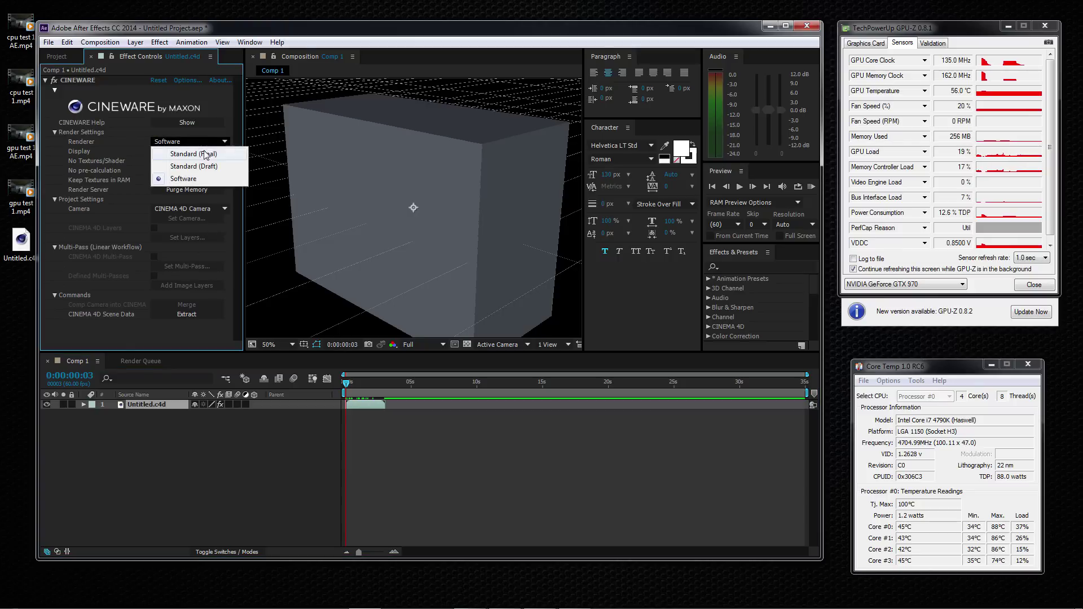
pyautogui.click(206, 167)
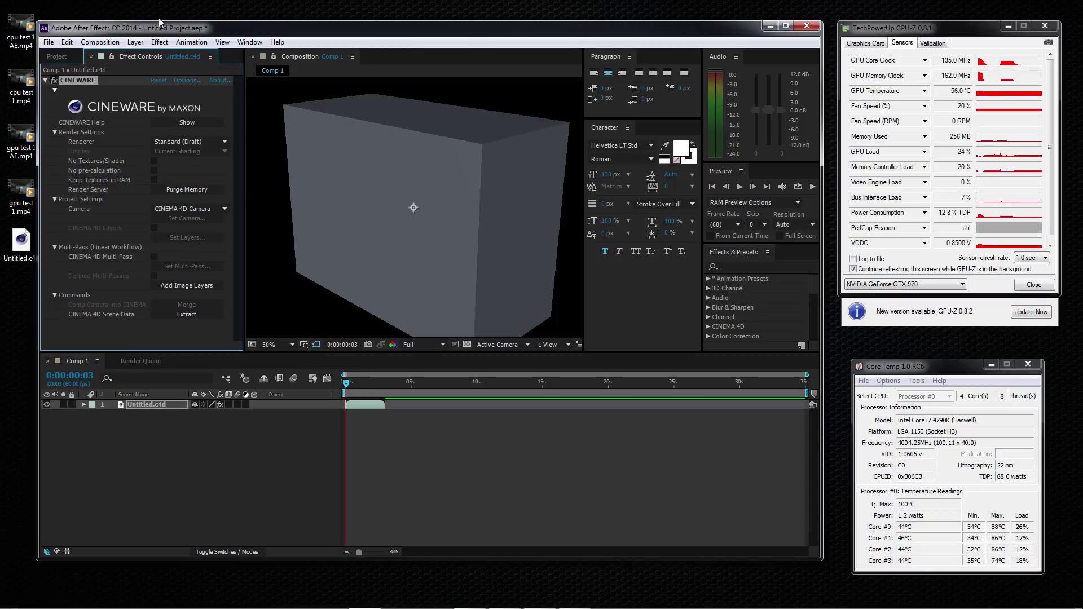
# Open the Untitled.c4d layer's original scene in CINEMA 4D Lite and shrink the cube to 166 cm in X and 0 cm in Y
pyautogui.click(50, 44)
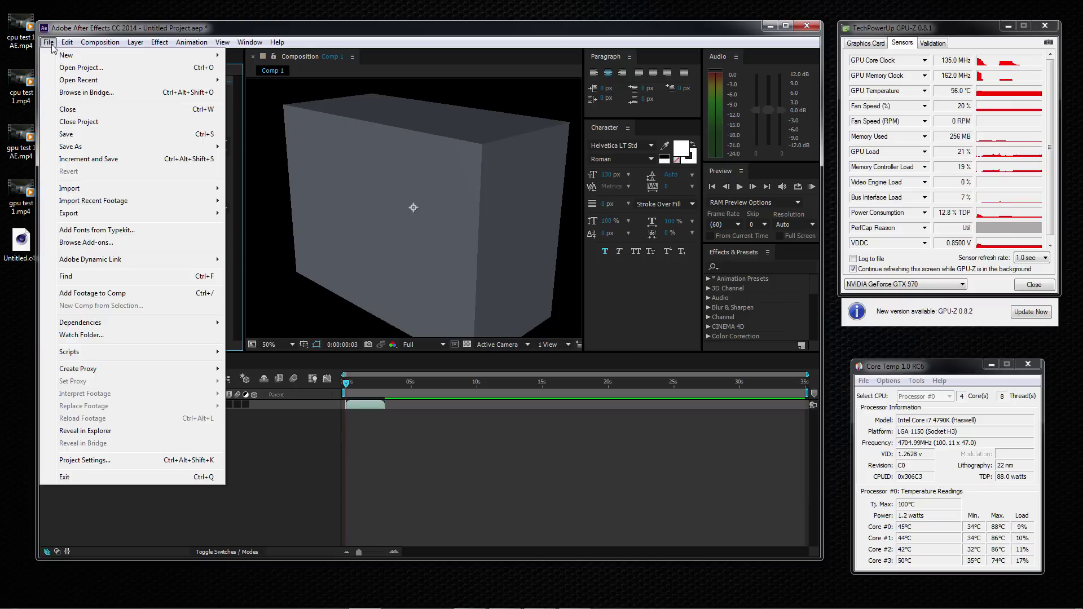
pyautogui.moveTo(60, 47)
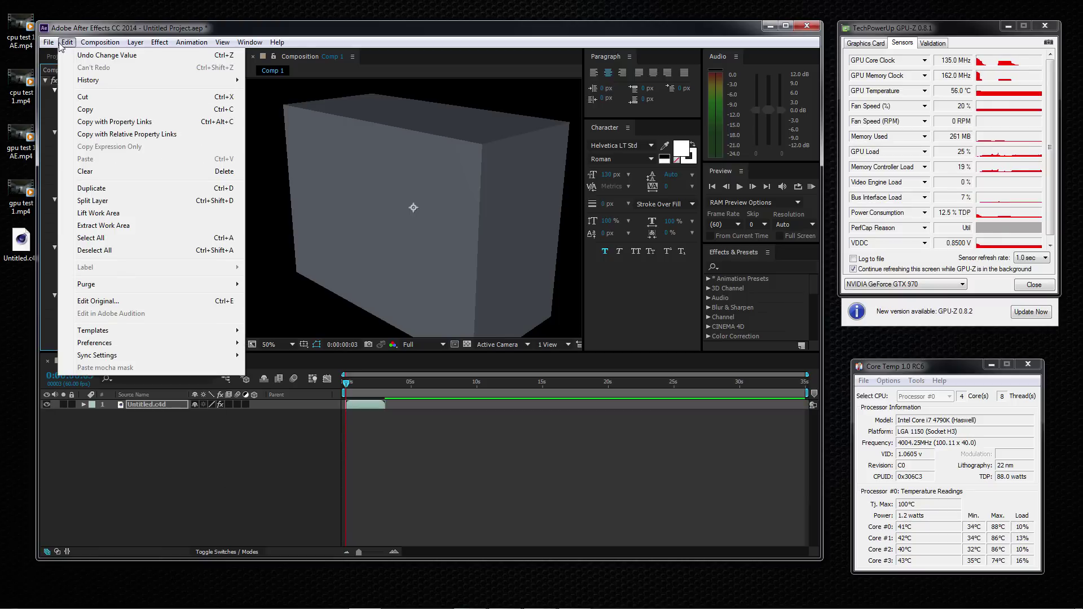
pyautogui.click(110, 302)
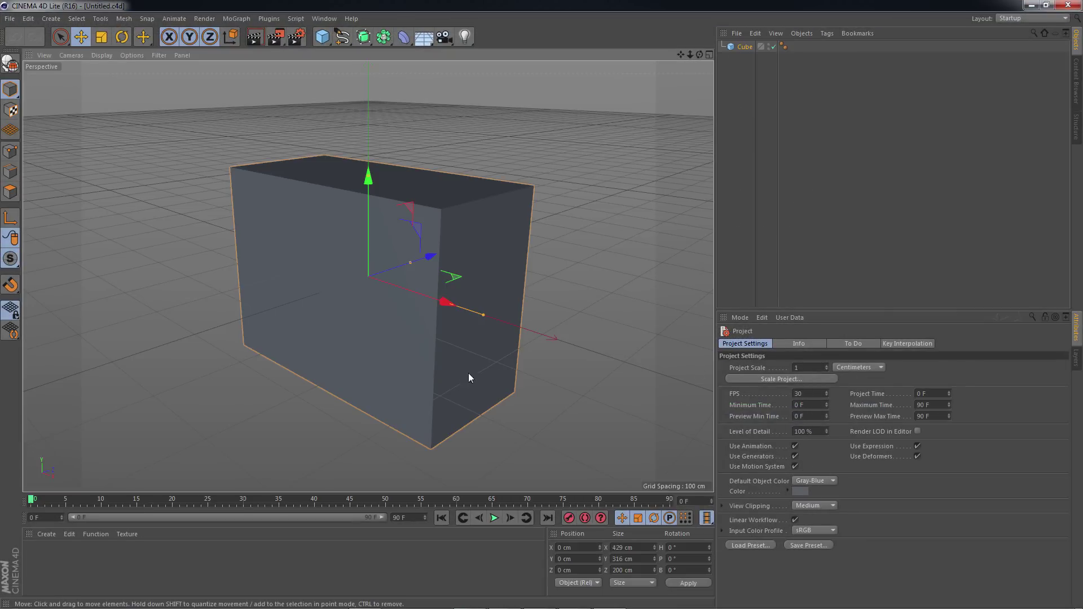
pyautogui.moveTo(485, 293); pyautogui.dragTo(494, 345)
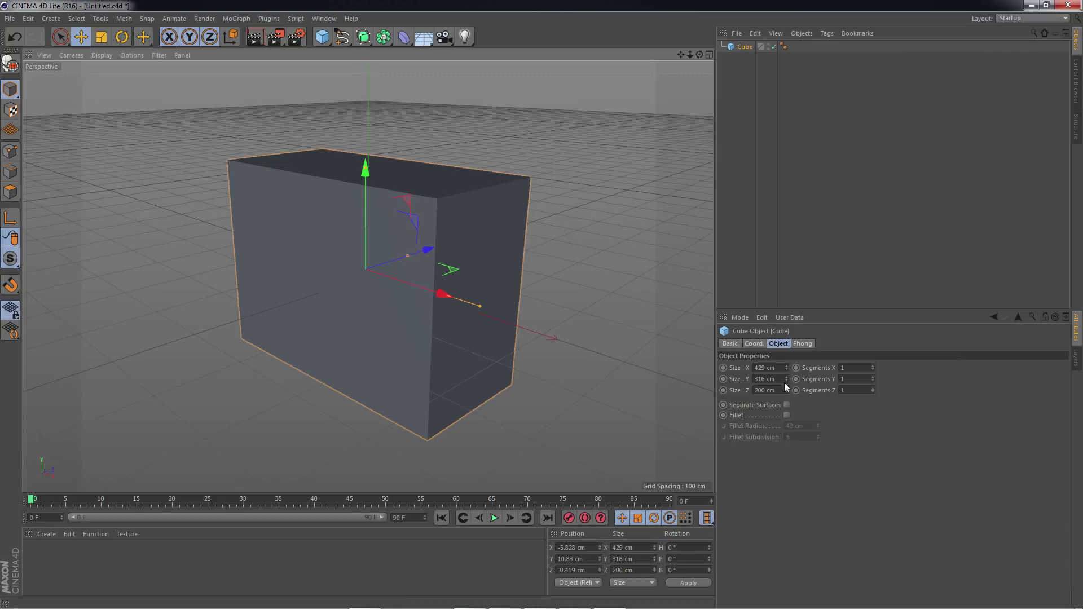
pyautogui.moveTo(788, 373)
pyautogui.mouseDown()
pyautogui.moveTo(788, 394)
pyautogui.moveTo(792, 361)
pyautogui.moveTo(786, 417)
pyautogui.moveTo(788, 381)
pyautogui.mouseUp()
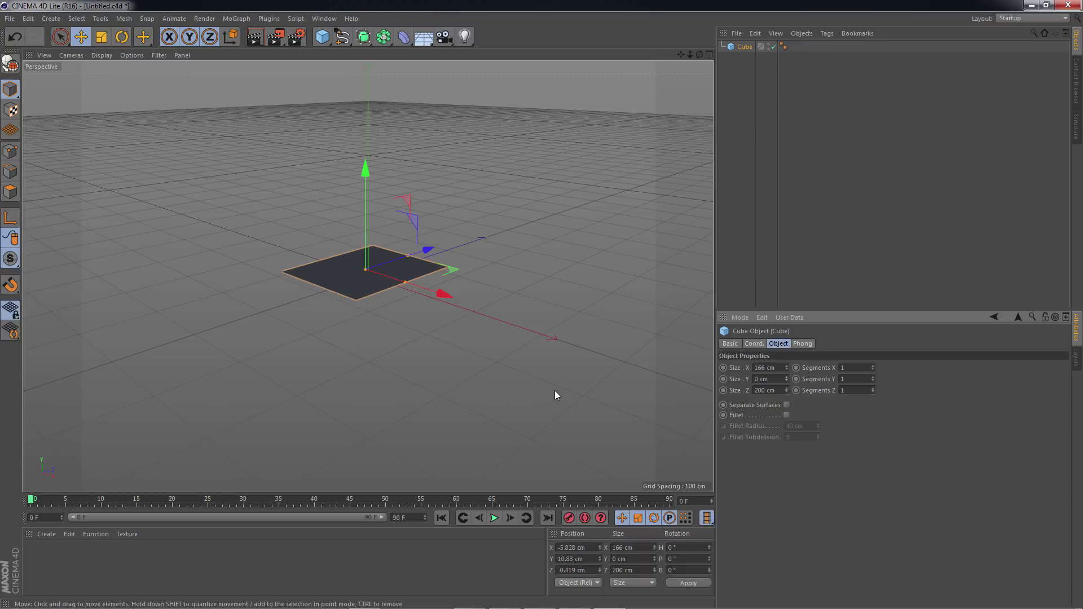
# Save the resized cube scene and quit CINEMA 4D Lite to return to After Effects
pyautogui.click(10, 19)
pyautogui.click(48, 81)
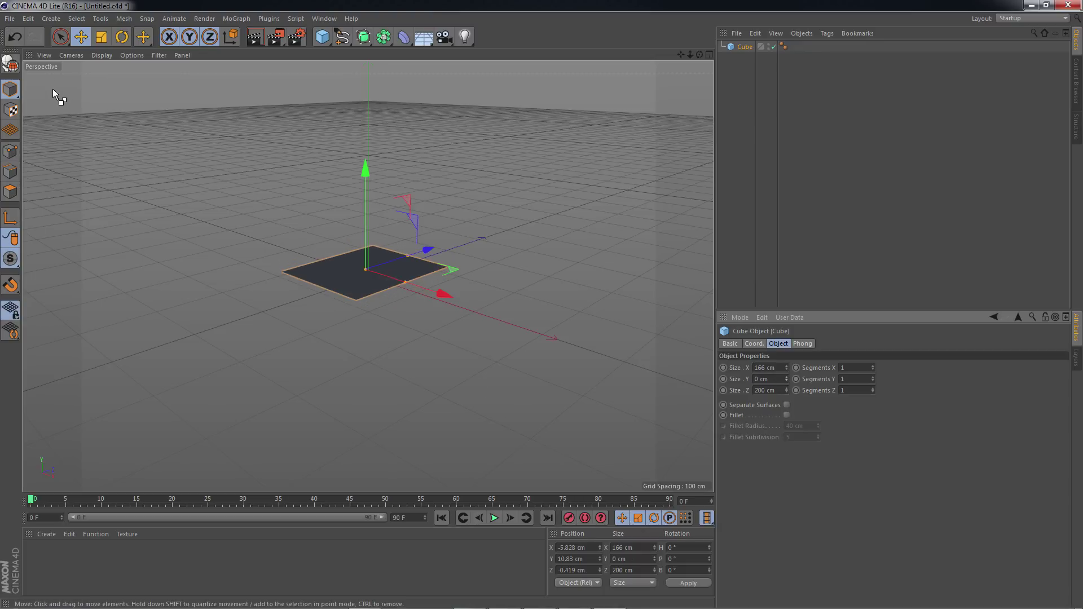
pyautogui.click(9, 19)
pyautogui.click(49, 229)
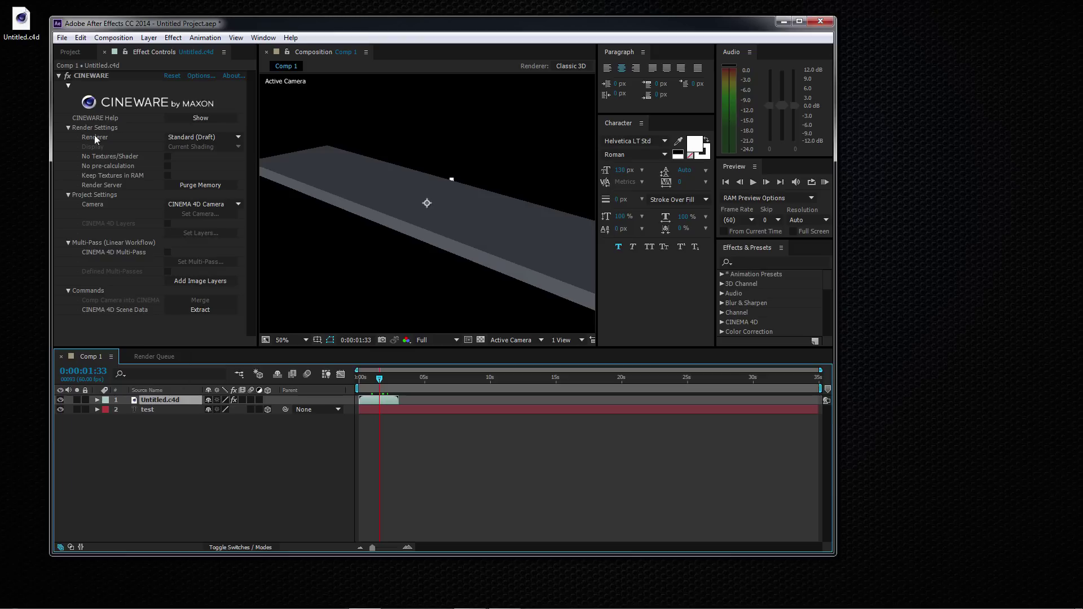
# Remove the CINEWARE effect from the Untitled.c4d layer and delete that layer from Comp 1
pyautogui.click(94, 79)
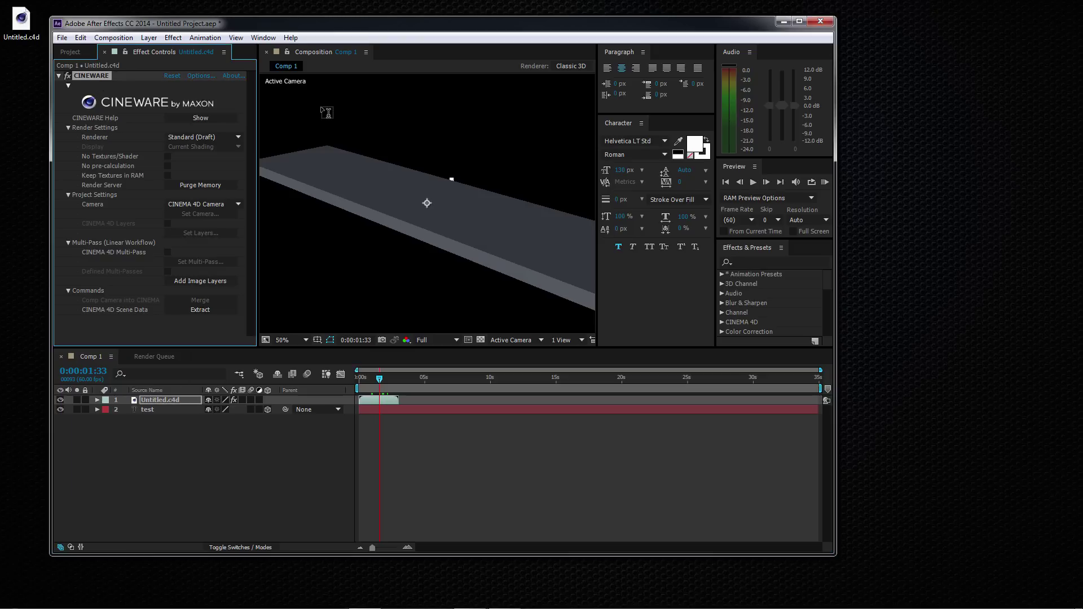
pyautogui.press('Delete')
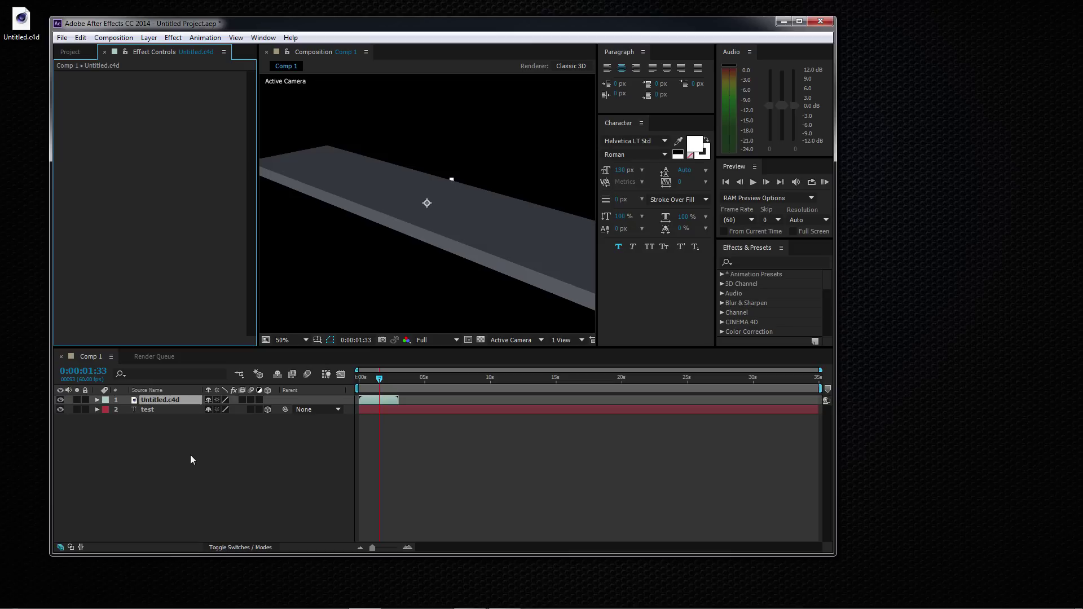
pyautogui.rightClick(169, 401)
pyautogui.click(164, 416)
pyautogui.click(154, 401)
pyautogui.press('Delete')
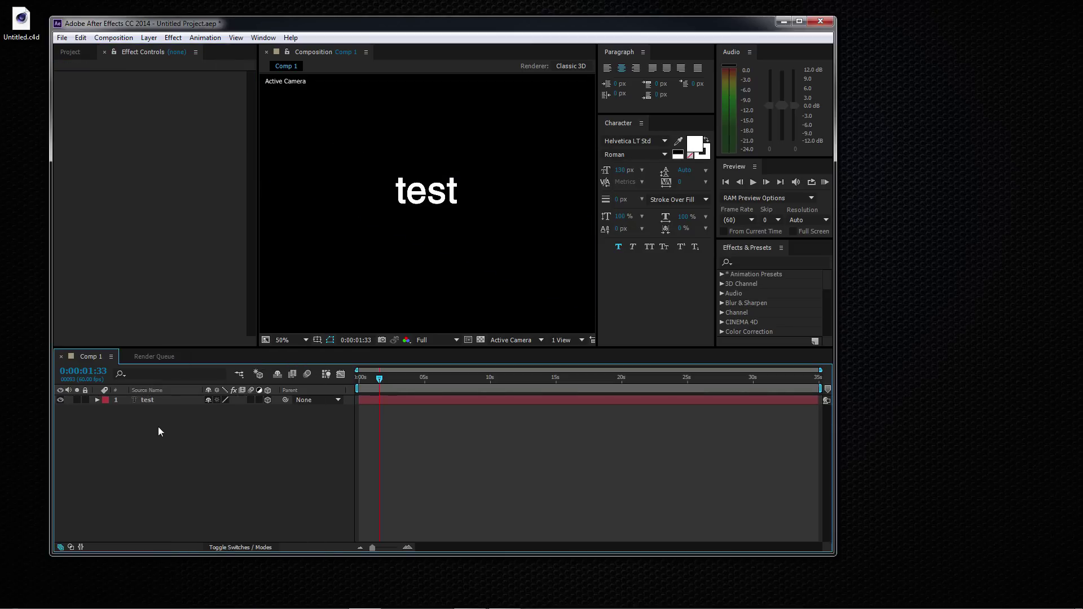
# Add a 1920 x 1080 px black solid to Comp 1 and apply the Video Copilot Element effect to it
pyautogui.rightClick(159, 427)
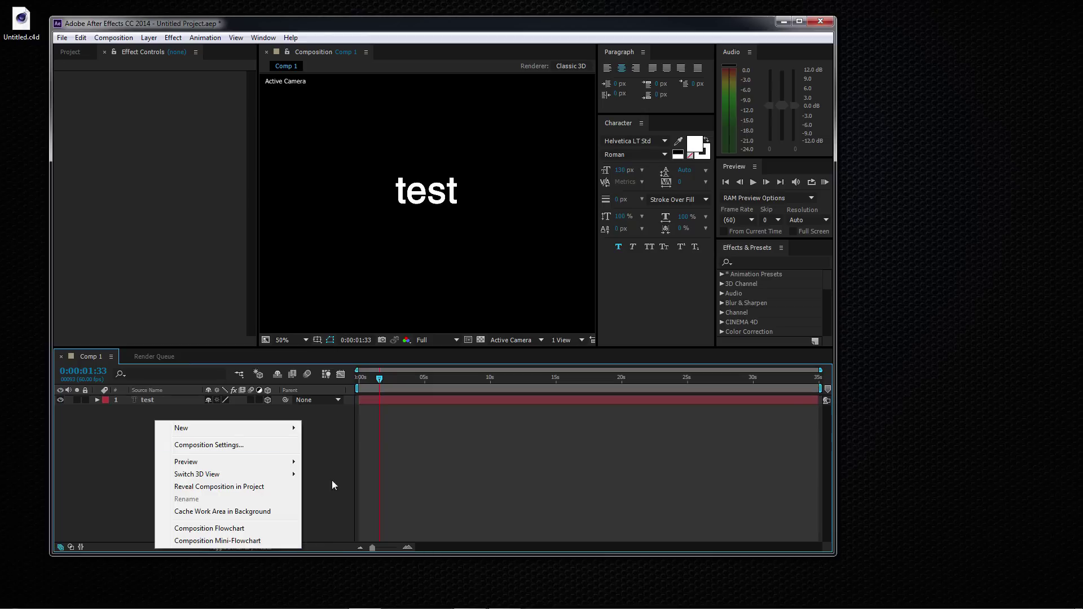
pyautogui.moveTo(268, 428)
pyautogui.click(321, 459)
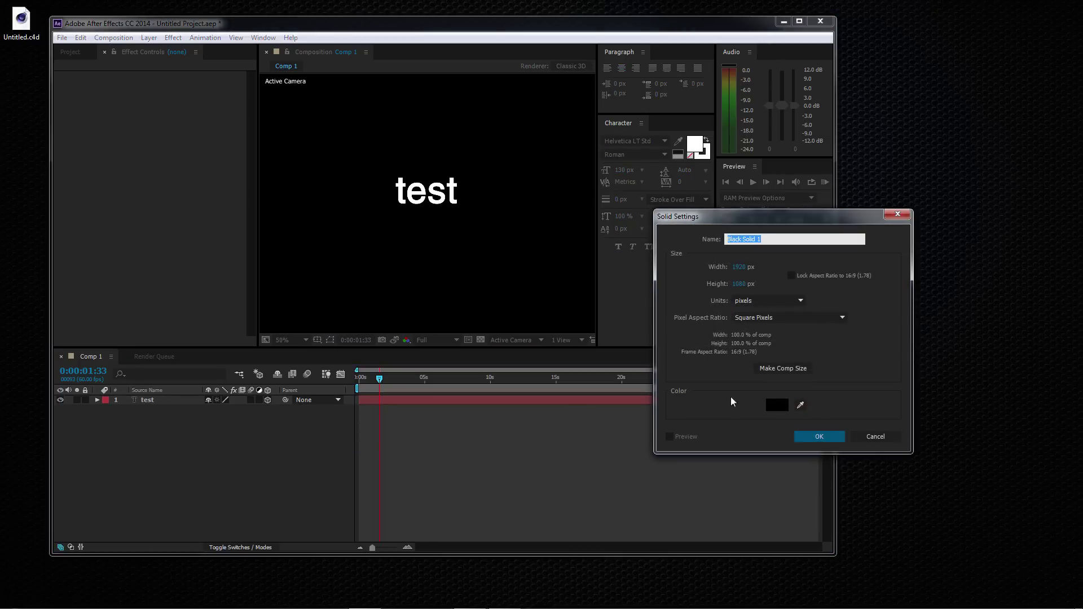
pyautogui.click(818, 437)
pyautogui.rightClick(120, 111)
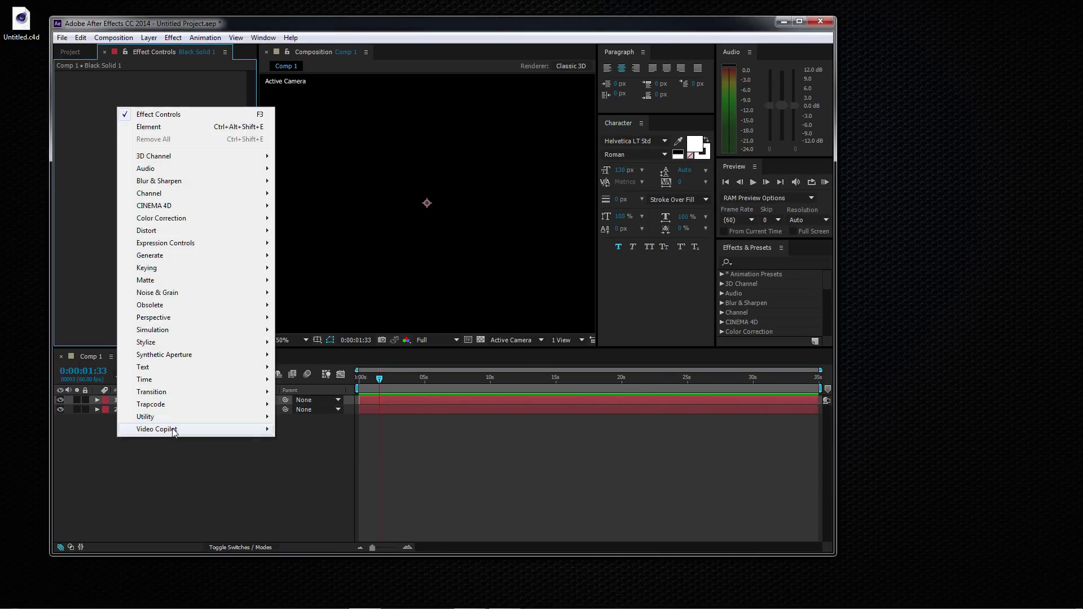
pyautogui.moveTo(174, 432)
pyautogui.click(284, 432)
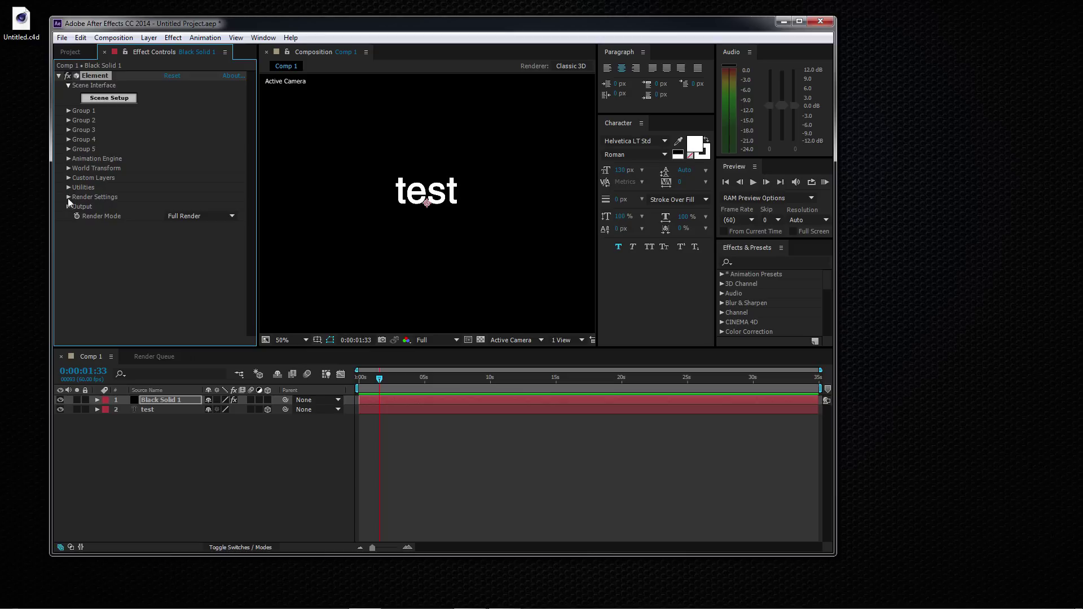
# Assign the test text layer to Path Layer 1 in Element's custom text and masks, and hide the original text layer
pyautogui.click(68, 177)
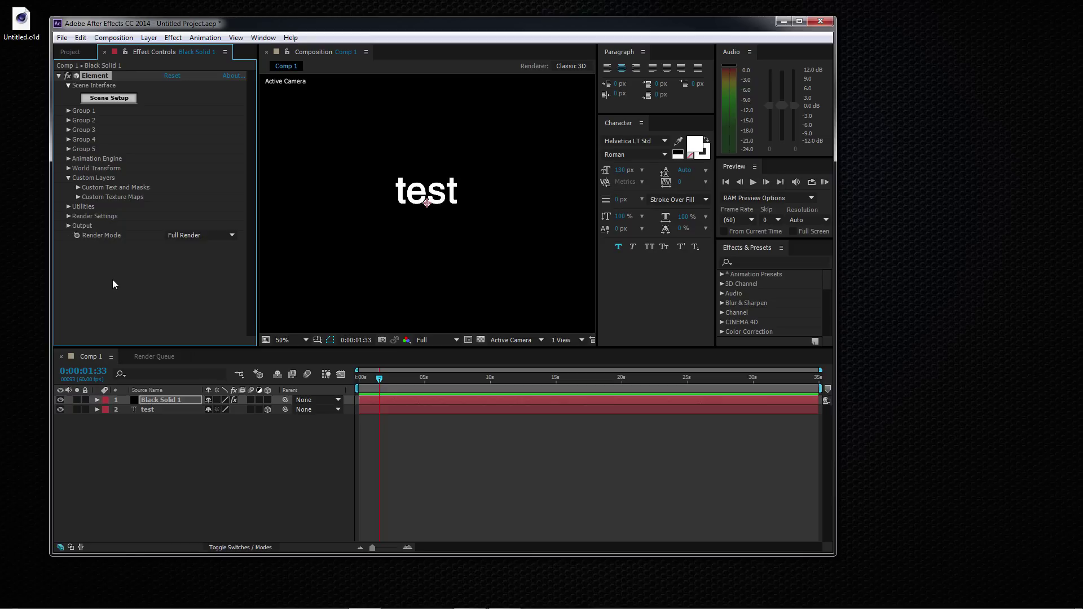
pyautogui.click(78, 189)
pyautogui.click(192, 197)
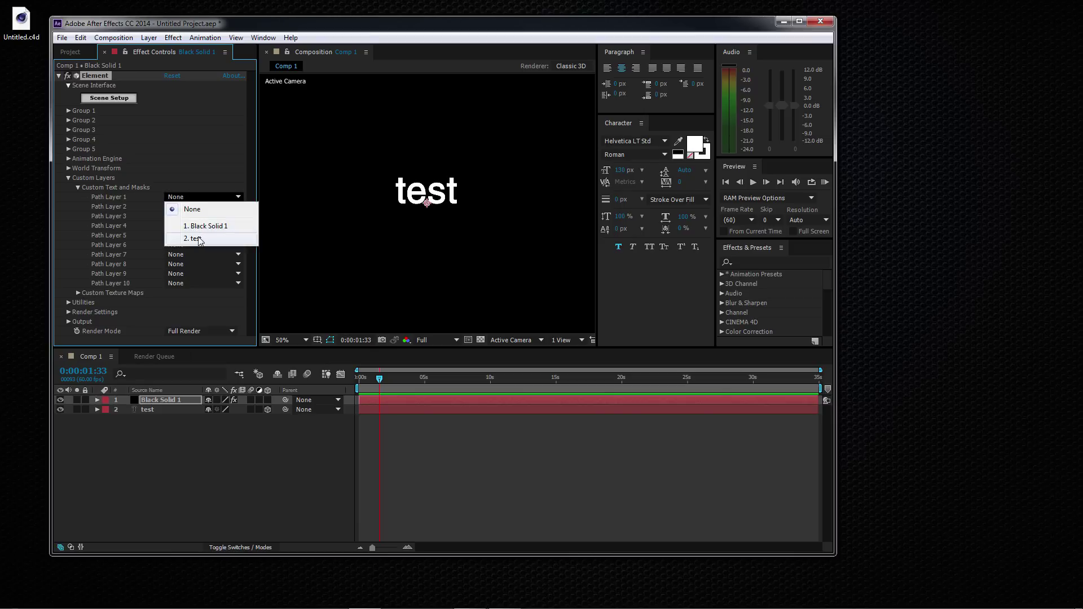
pyautogui.click(198, 239)
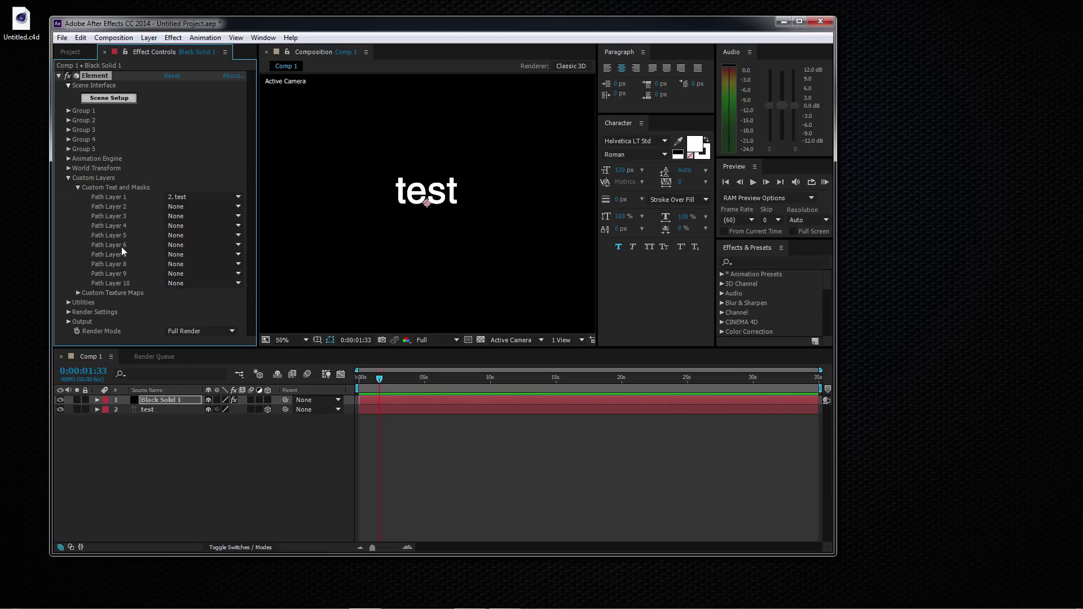
pyautogui.click(61, 409)
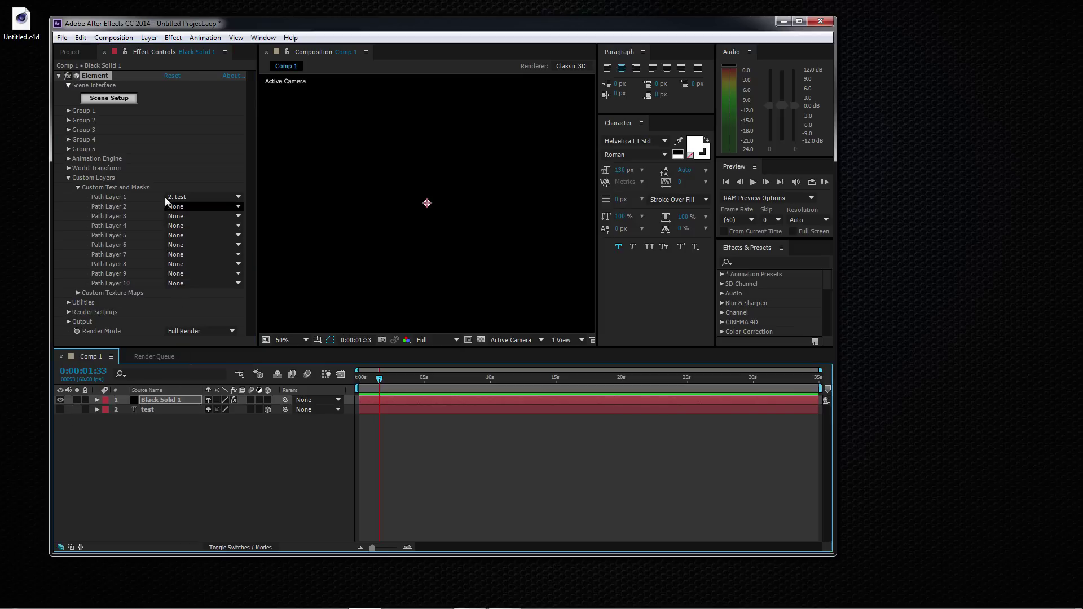
# Extrude the test text into a 3D model in Element's Scene Setup
pyautogui.click(120, 102)
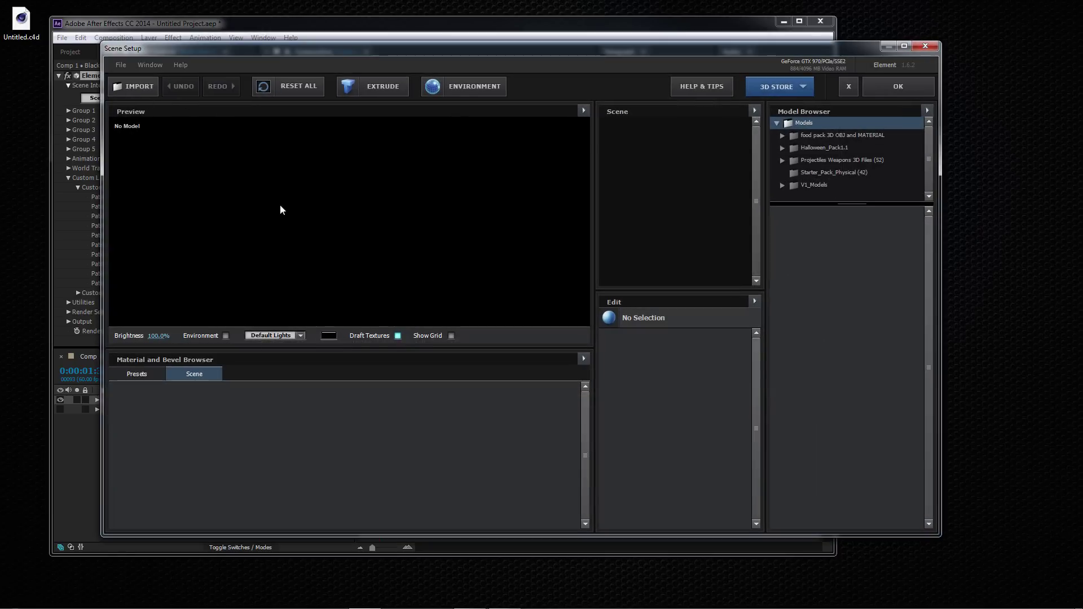
pyautogui.click(371, 87)
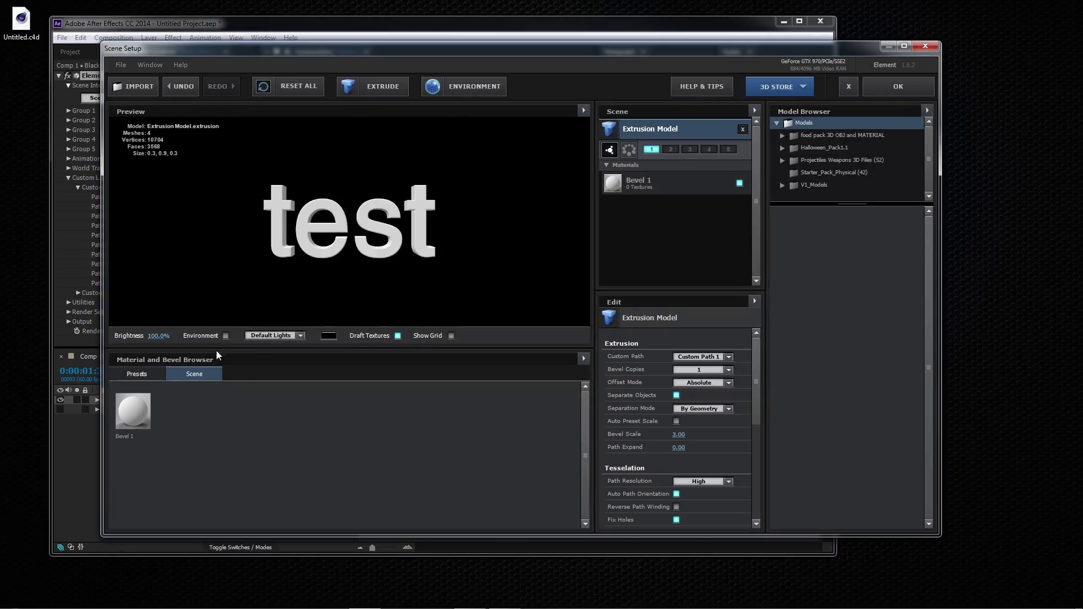
pyautogui.moveTo(333, 276); pyautogui.dragTo(307, 233)
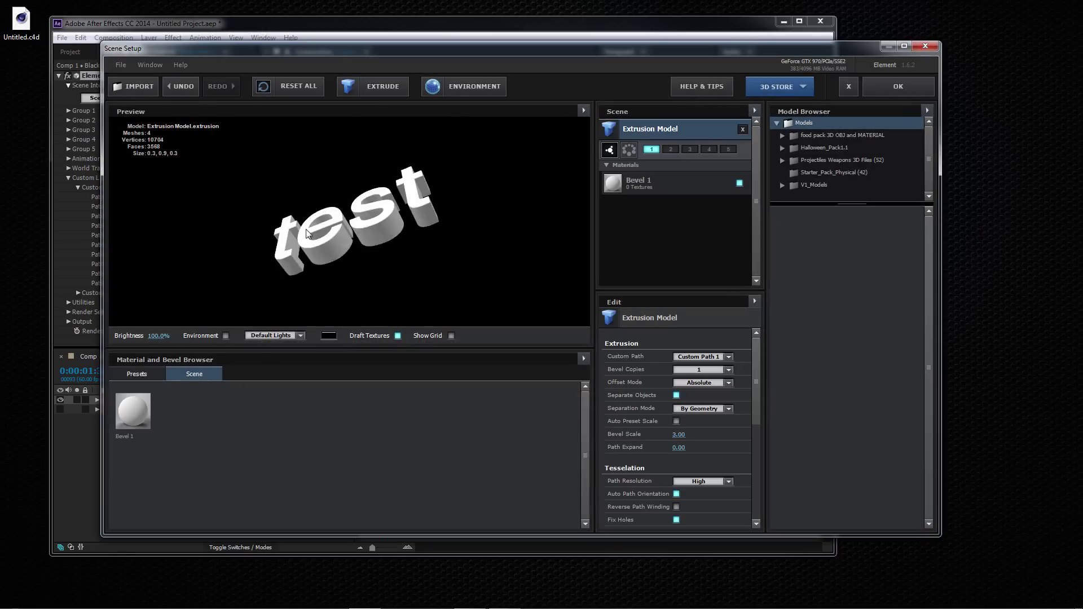
# Apply the Blue bevel preset from V1_Bevels to the extruded text and accept the scene
pyautogui.click(145, 374)
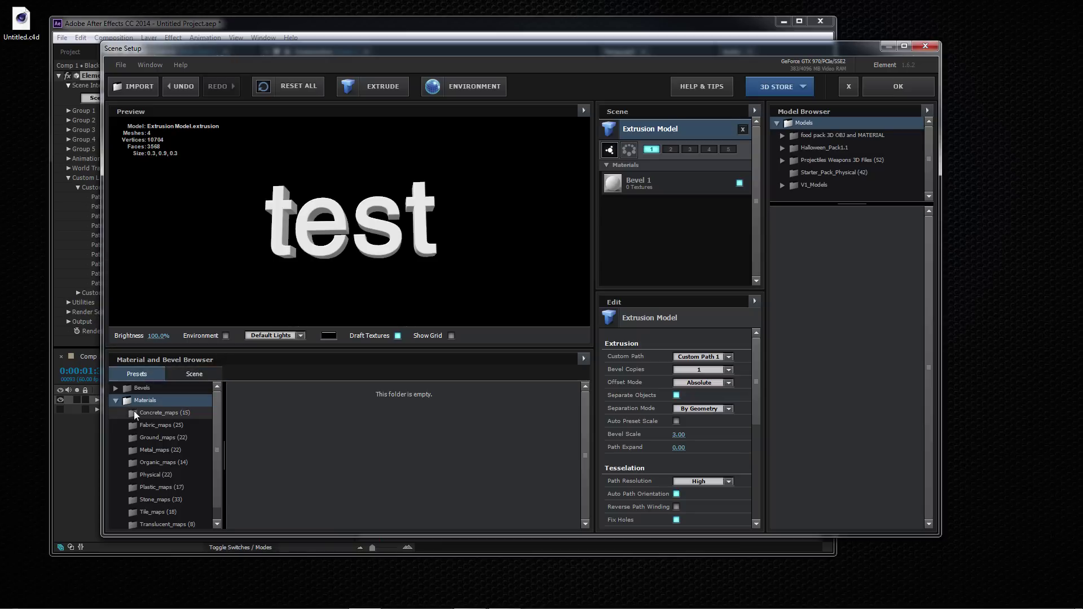
pyautogui.click(115, 401)
pyautogui.click(115, 388)
pyautogui.click(150, 412)
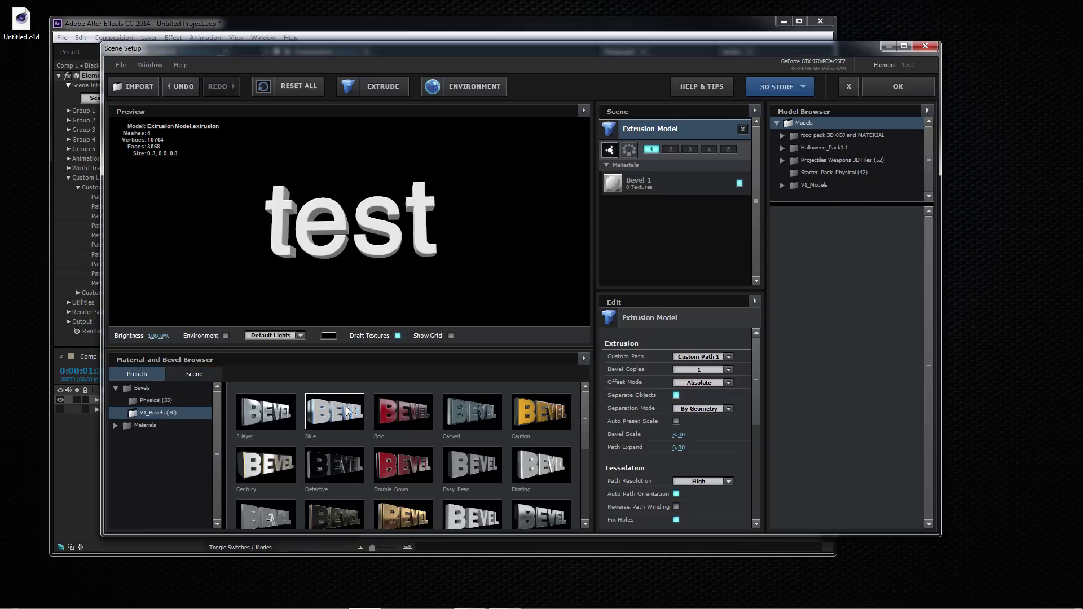
pyautogui.click(345, 412)
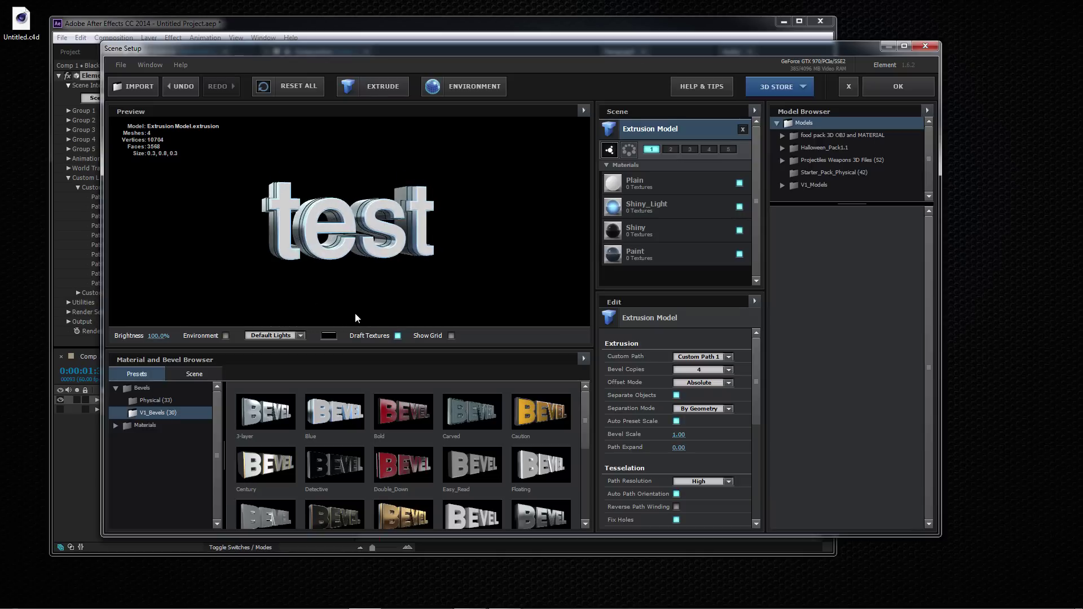
pyautogui.click(918, 94)
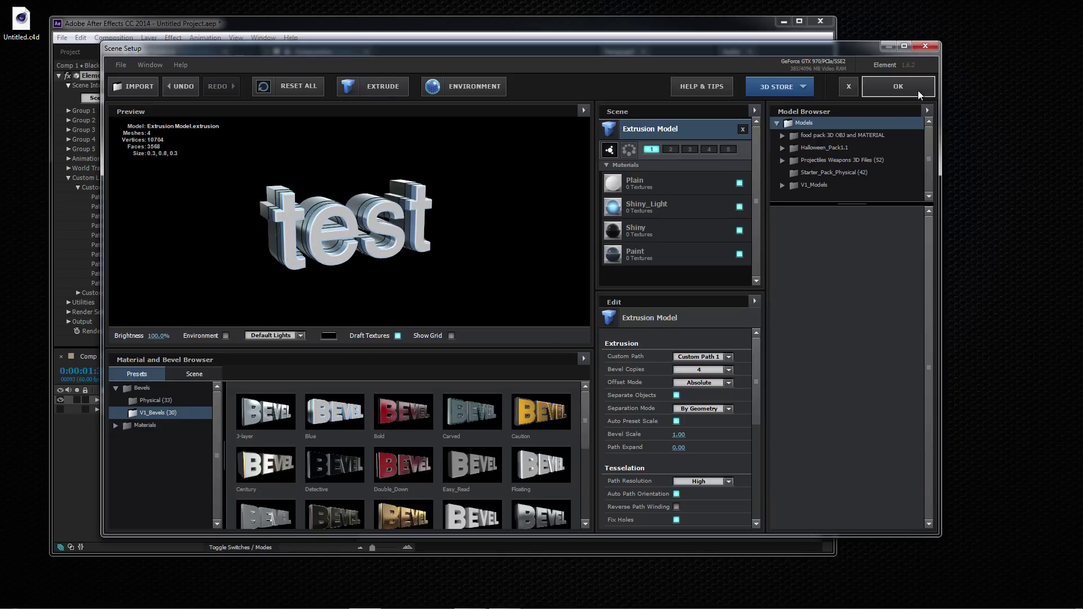
# Add a two-node camera with the 50mm preset to Comp 1
pyautogui.rightClick(264, 437)
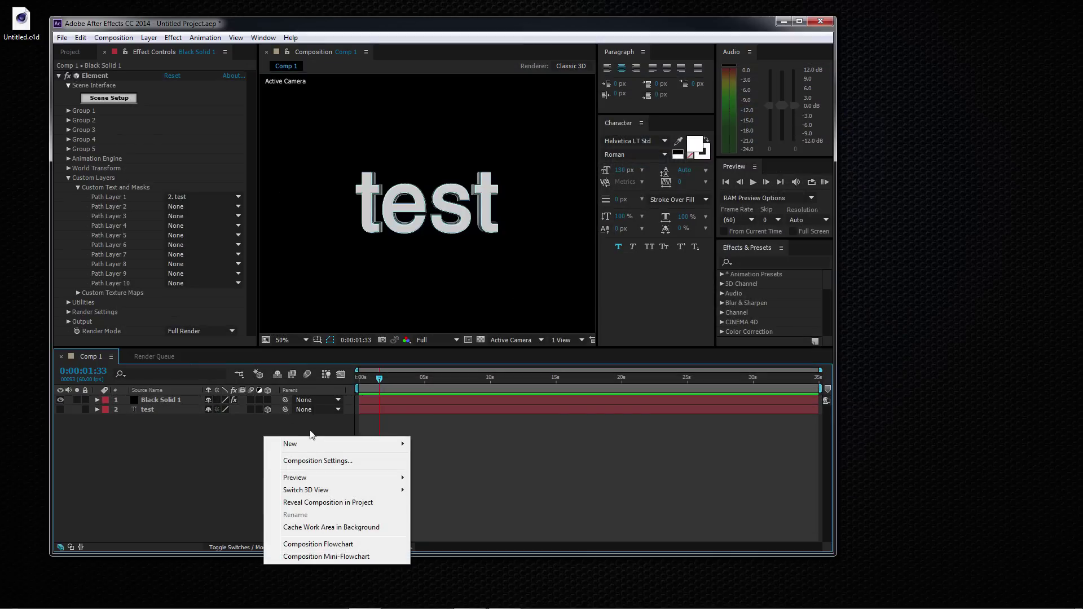
pyautogui.moveTo(317, 444)
pyautogui.click(441, 499)
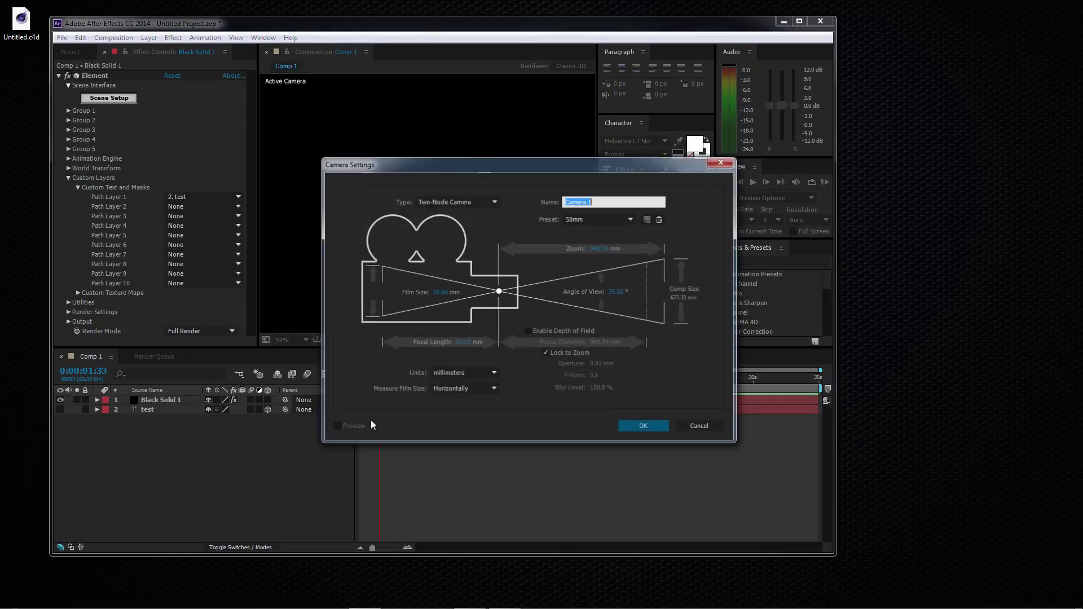
pyautogui.click(633, 429)
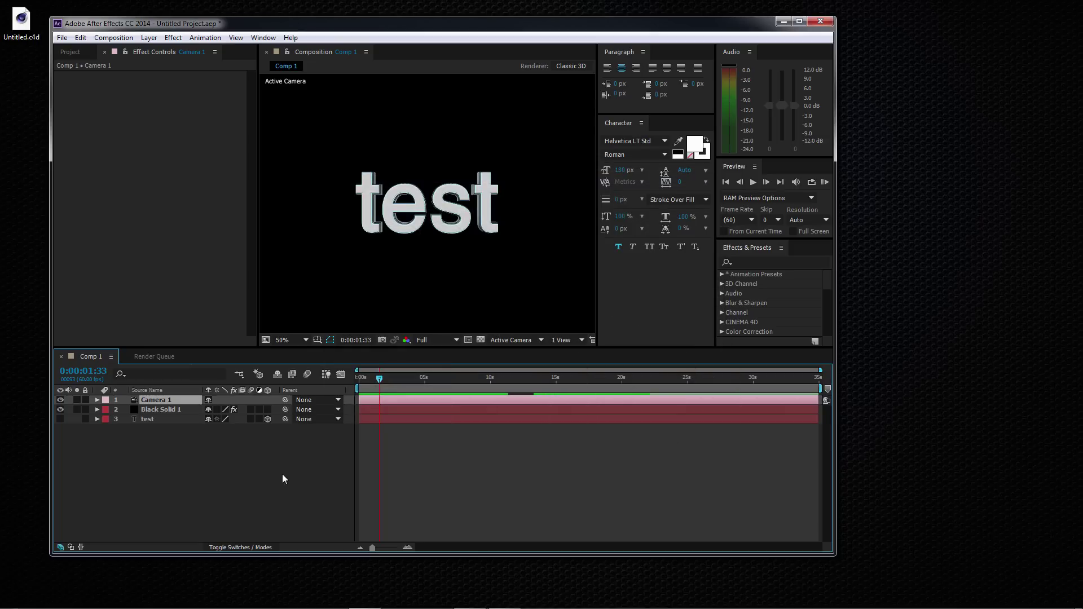
# Orbit the new camera around the extruded text to show its depth from several angles
pyautogui.moveTo(451, 242); pyautogui.dragTo(398, 237)
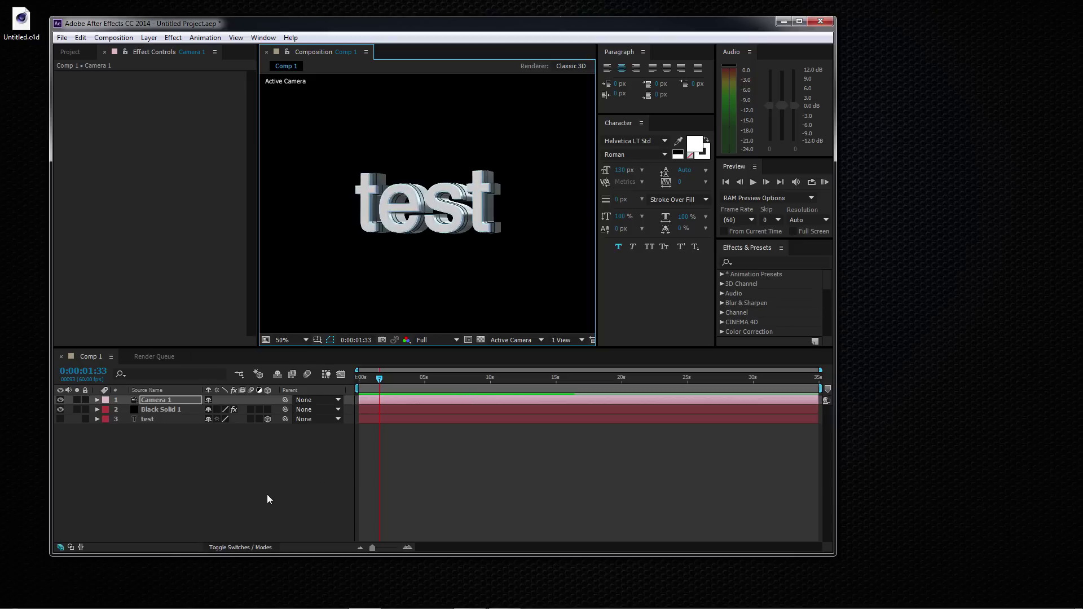
pyautogui.click(281, 489)
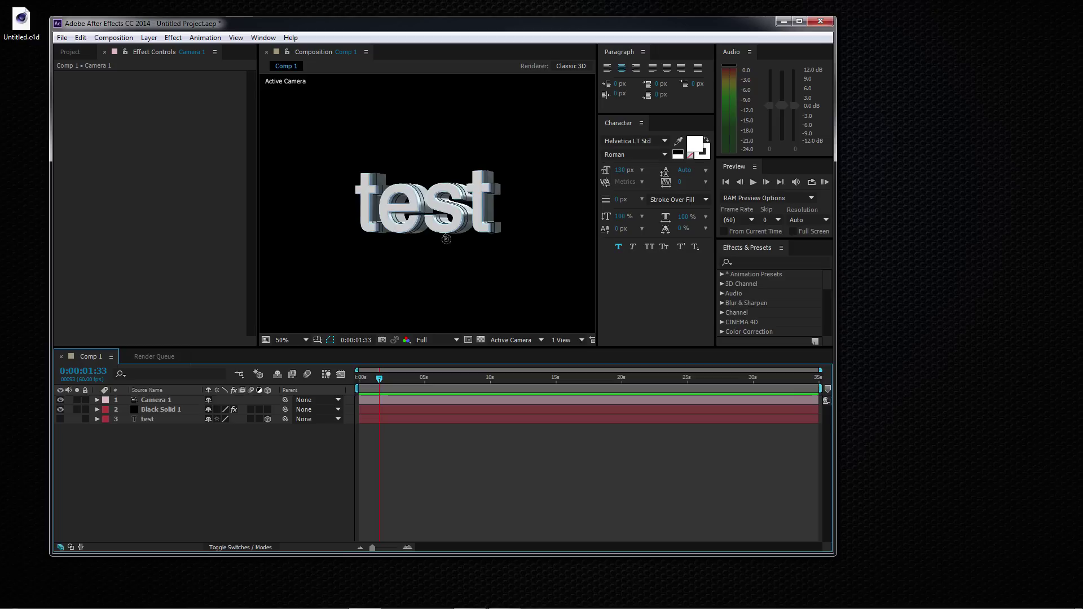
pyautogui.moveTo(410, 237); pyautogui.dragTo(364, 283)
pyautogui.click(302, 499)
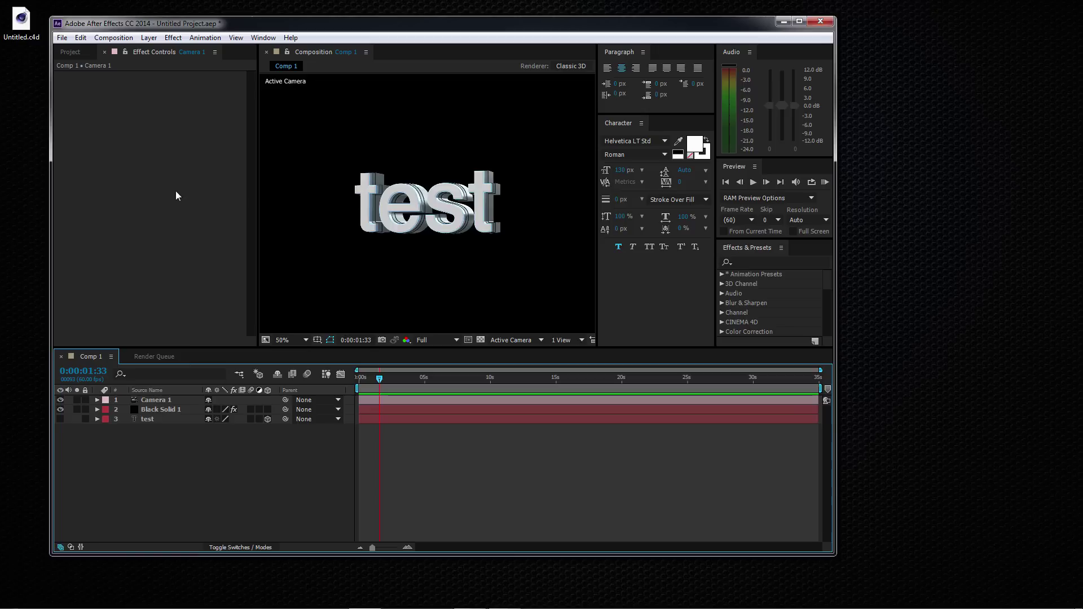
pyautogui.moveTo(371, 245); pyautogui.dragTo(409, 272)
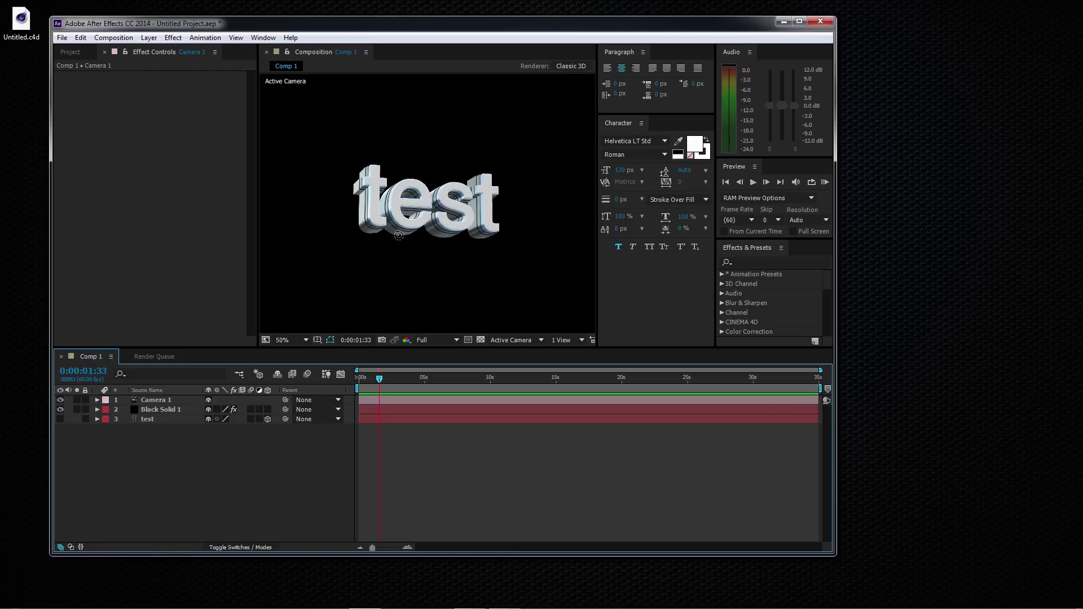